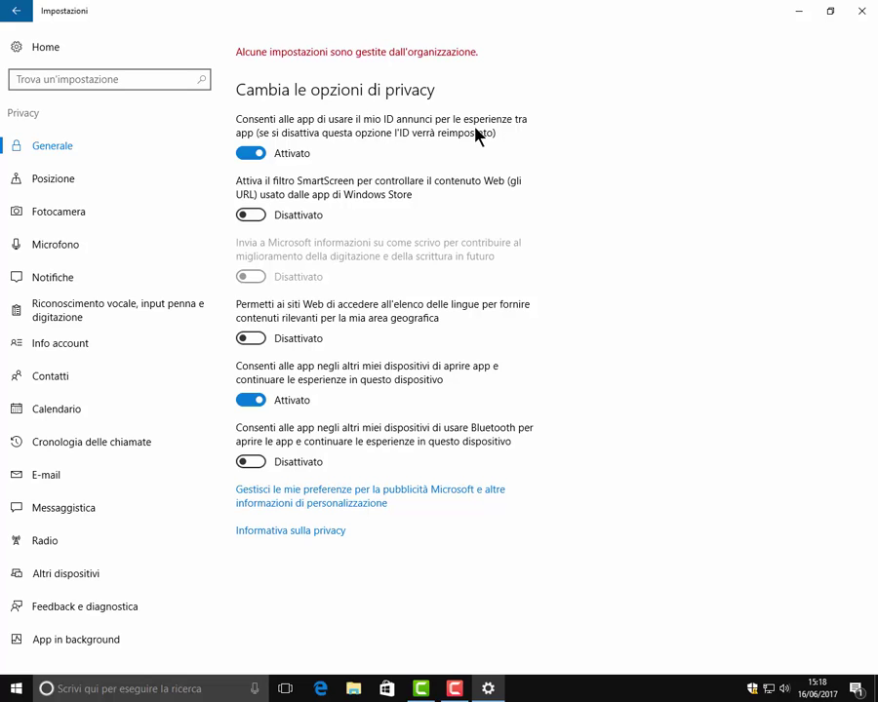
Step: Turn off the advertising ID and the option letting apps on other devices open apps; turn on SmartScreen and website access to the language list
left_click(246, 156)
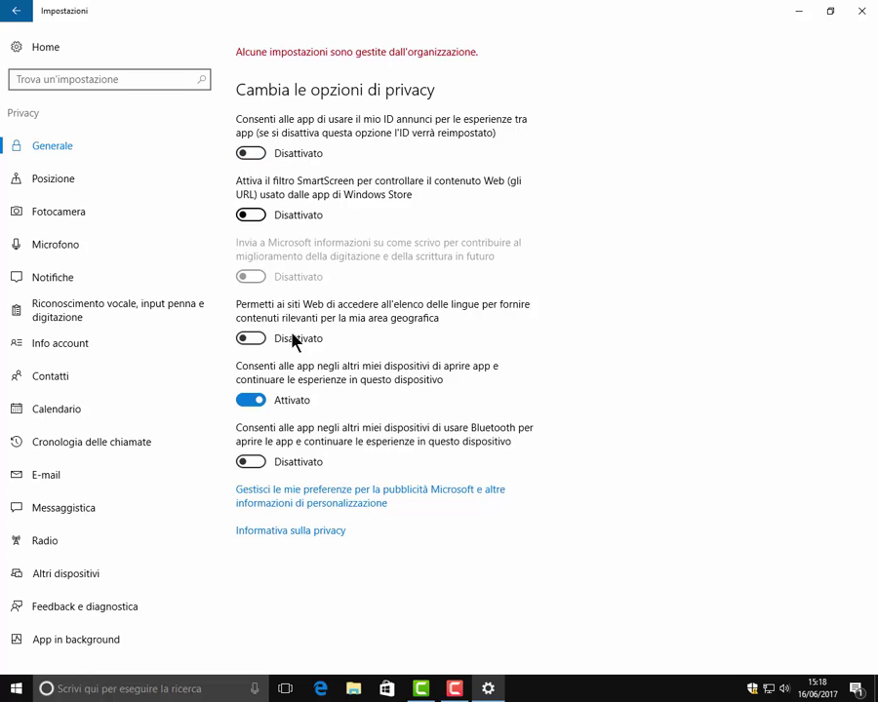
left_click(259, 219)
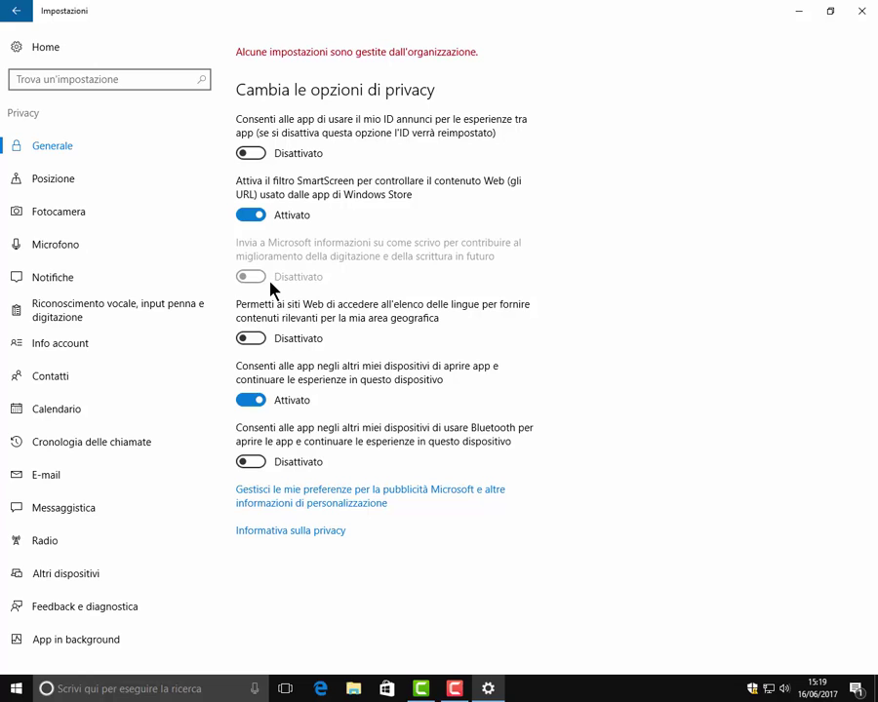
left_click(255, 341)
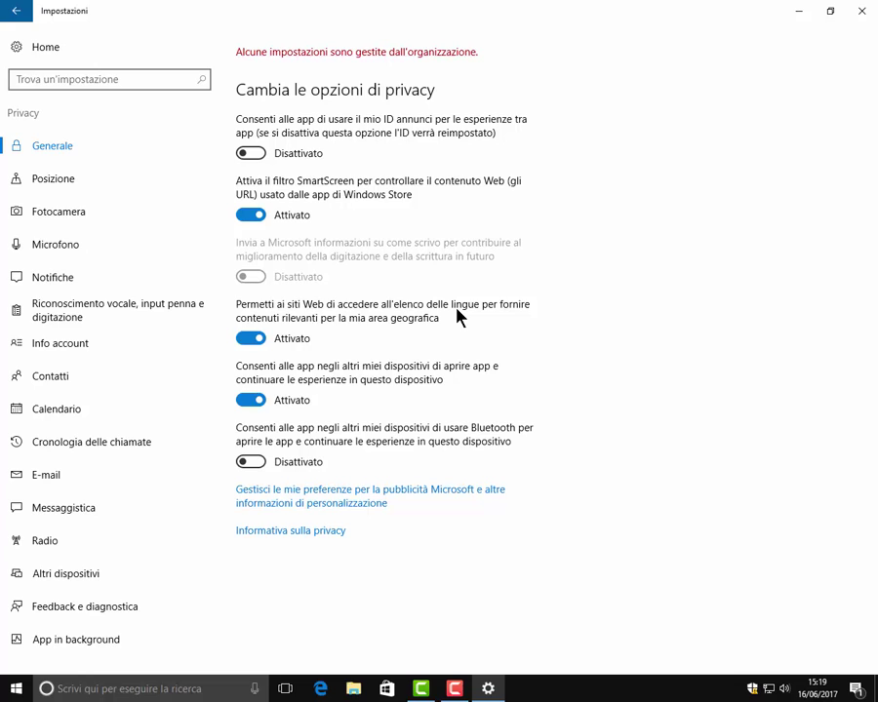
left_click(252, 401)
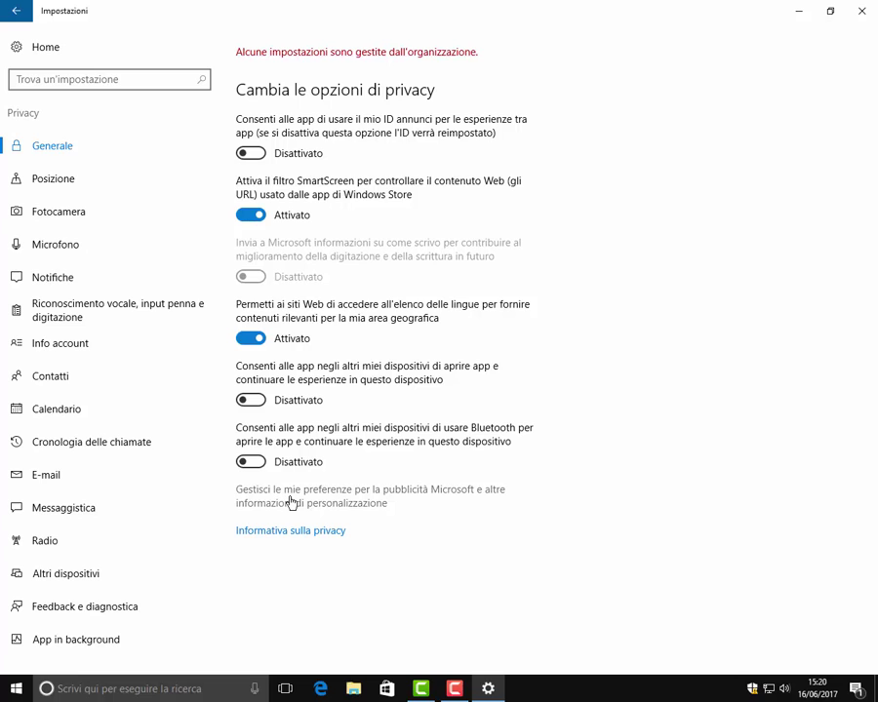
Step: In the Posizione privacy settings, turn on location for the device and enable Posizione generica
left_click(43, 184)
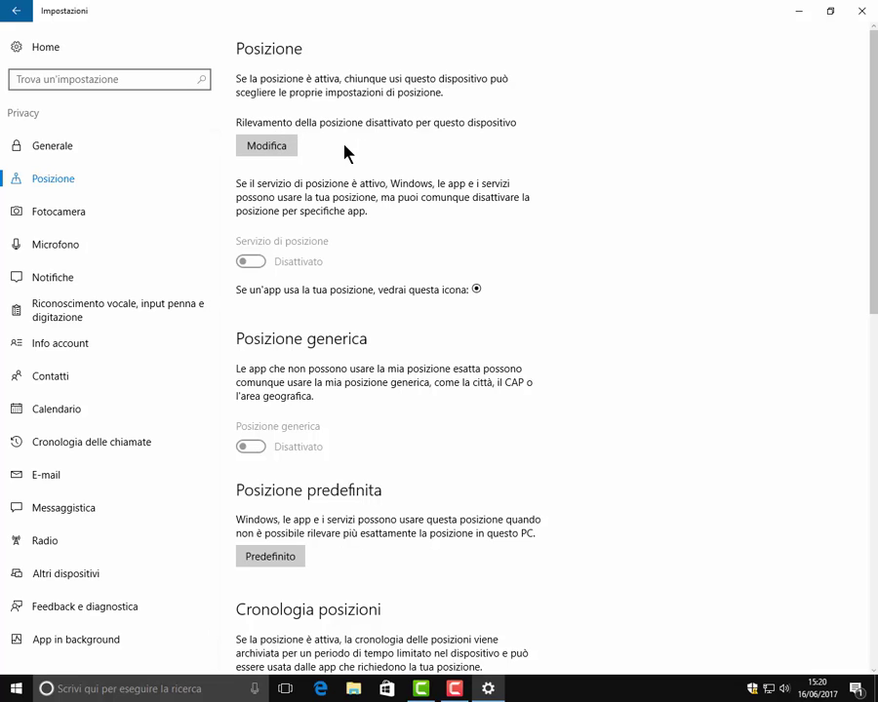
left_click(274, 146)
left_click(208, 90)
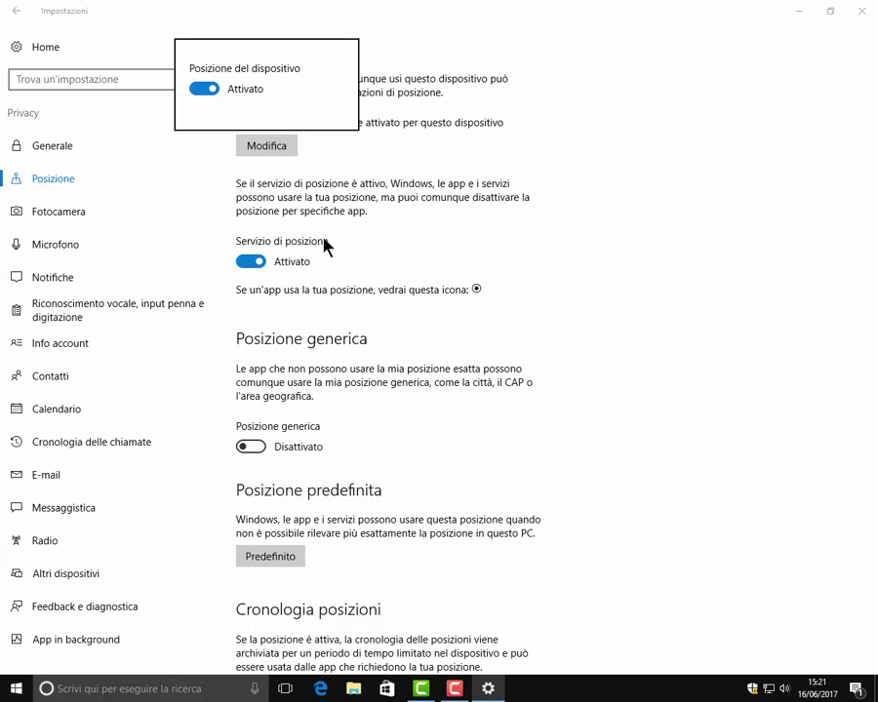
left_click(269, 277)
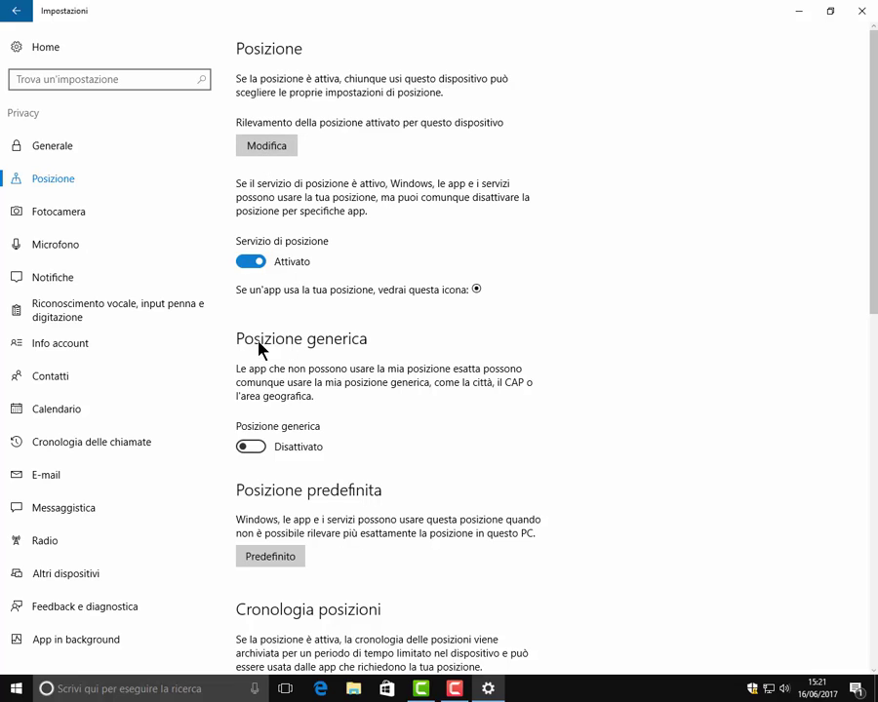
left_click(257, 450)
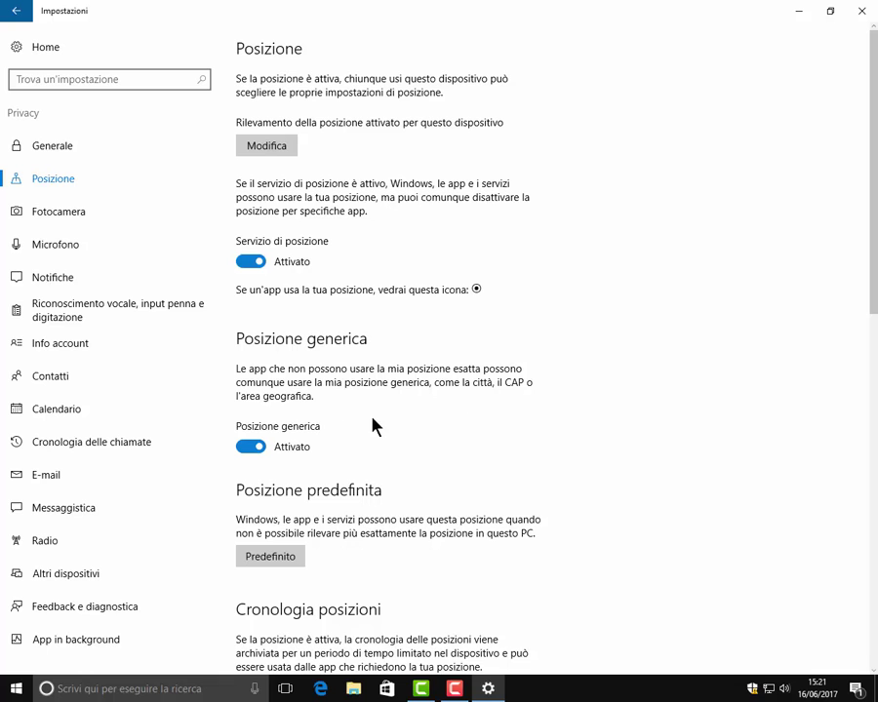
Step: Set the default location to "Roma, Roma, Italia" in Maps, allowing it to access the precise location, and close Maps
scroll(377, 426, "down", 3)
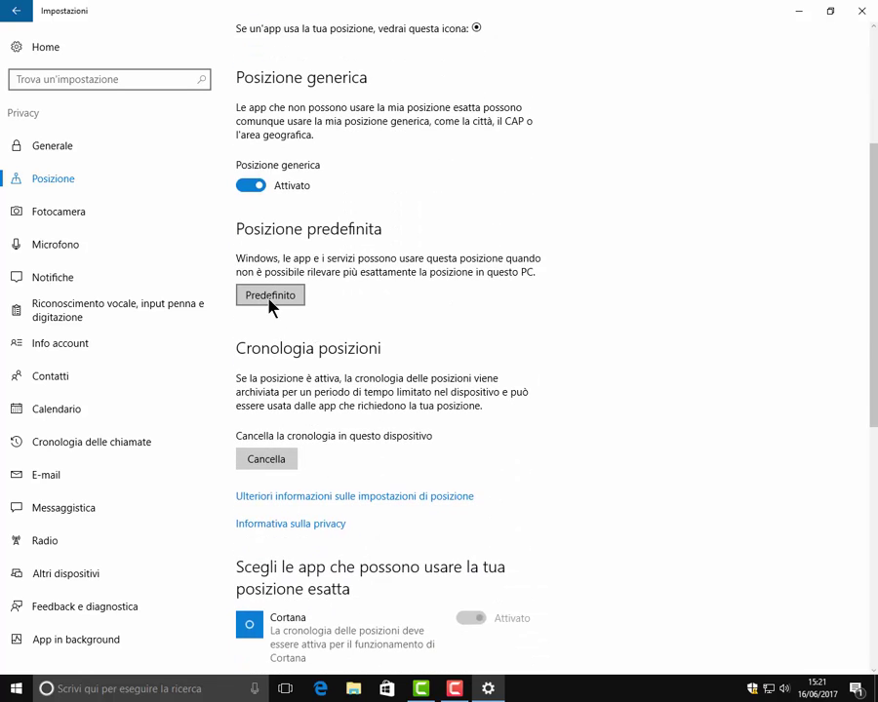
left_click(270, 300)
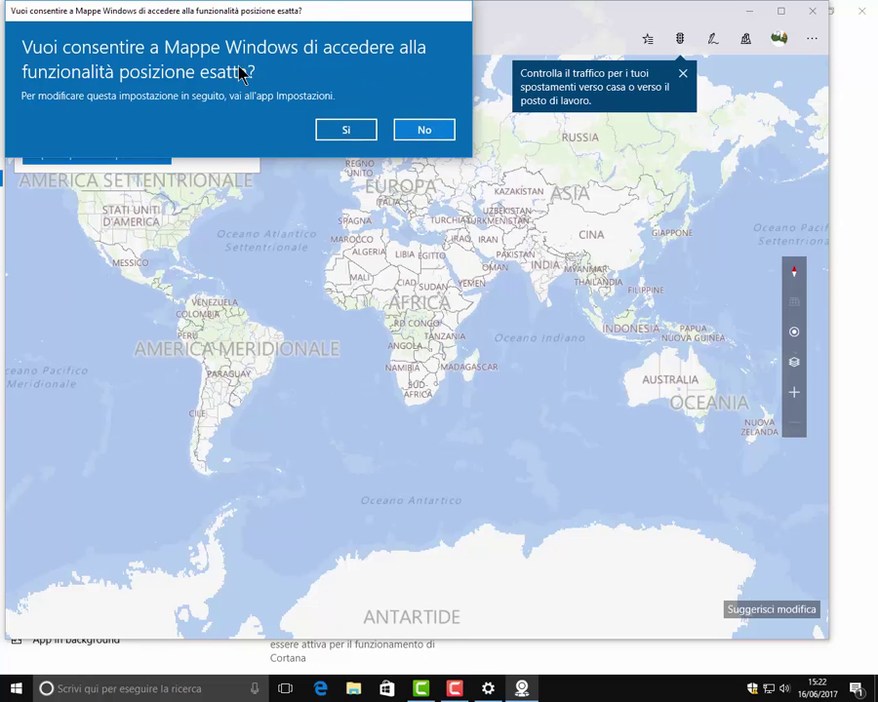
left_click(344, 135)
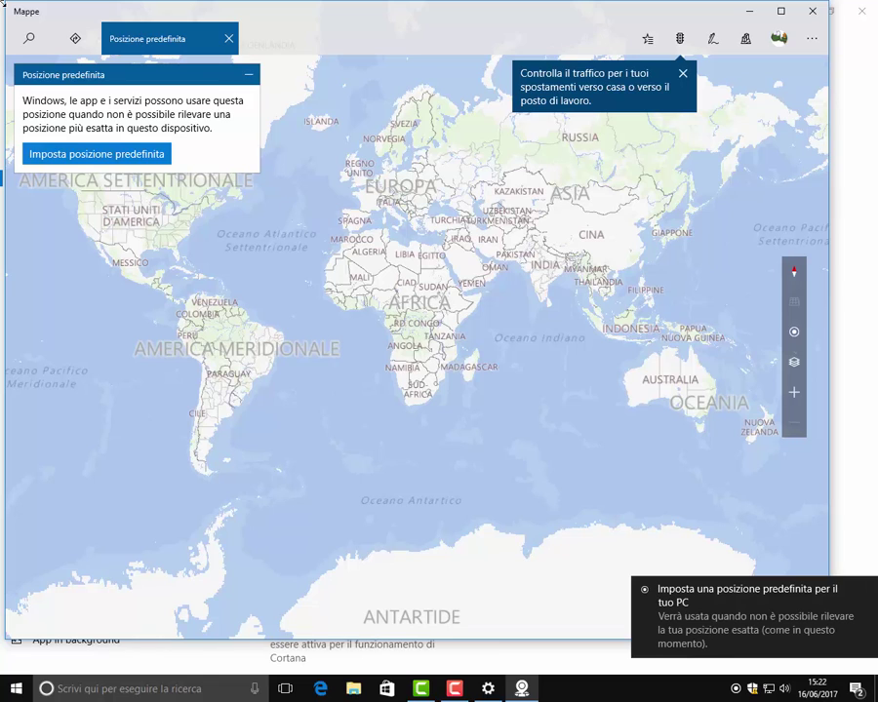
left_click(91, 156)
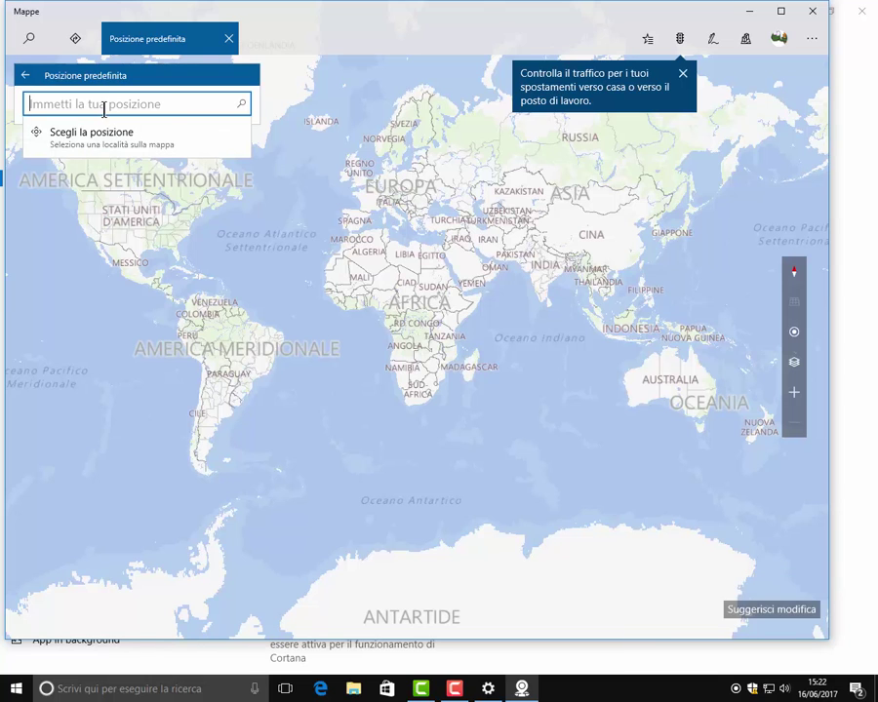
type("roma")
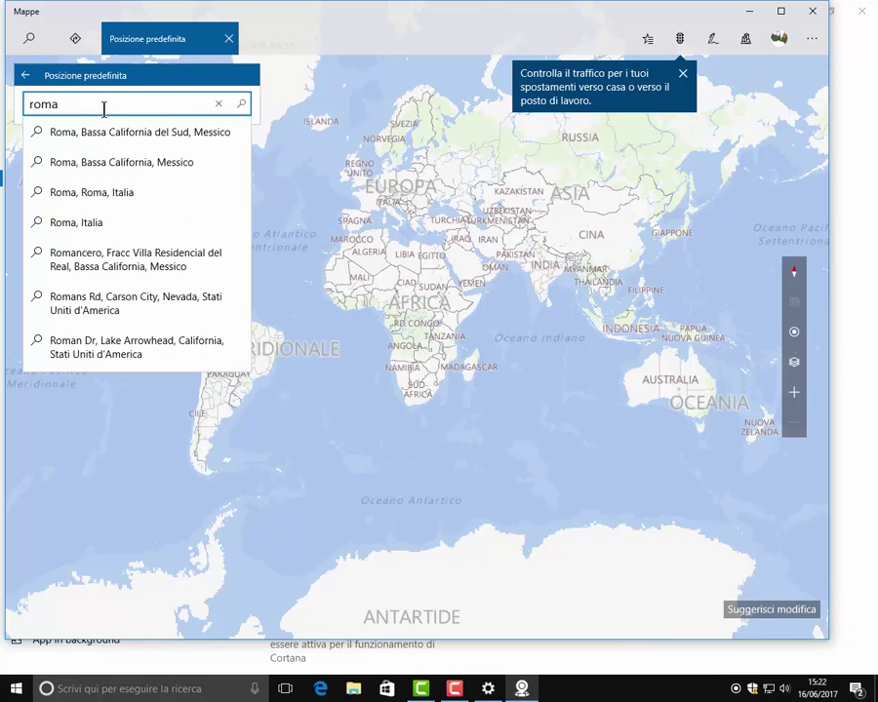
left_click(94, 194)
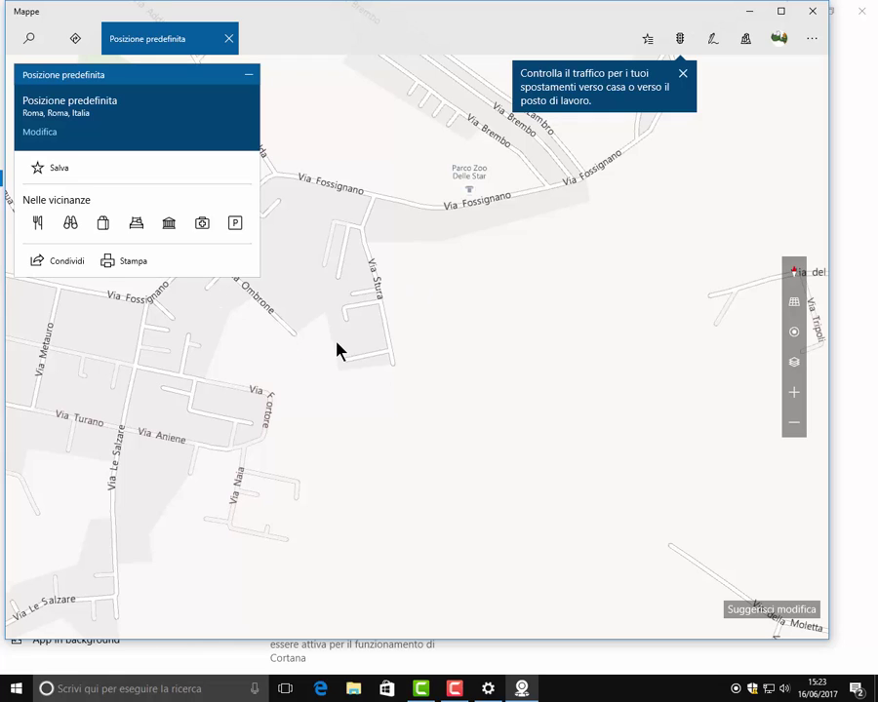
left_click(810, 13)
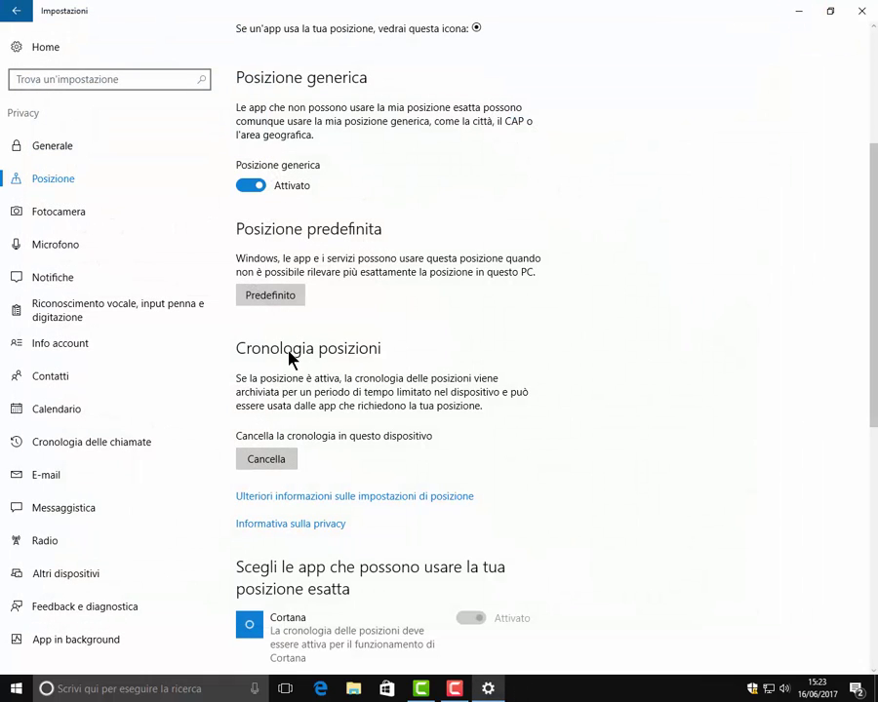
Step: Clear the location history on this device and review which apps can use the precise location
left_click(270, 470)
scroll(339, 466, "down", 5)
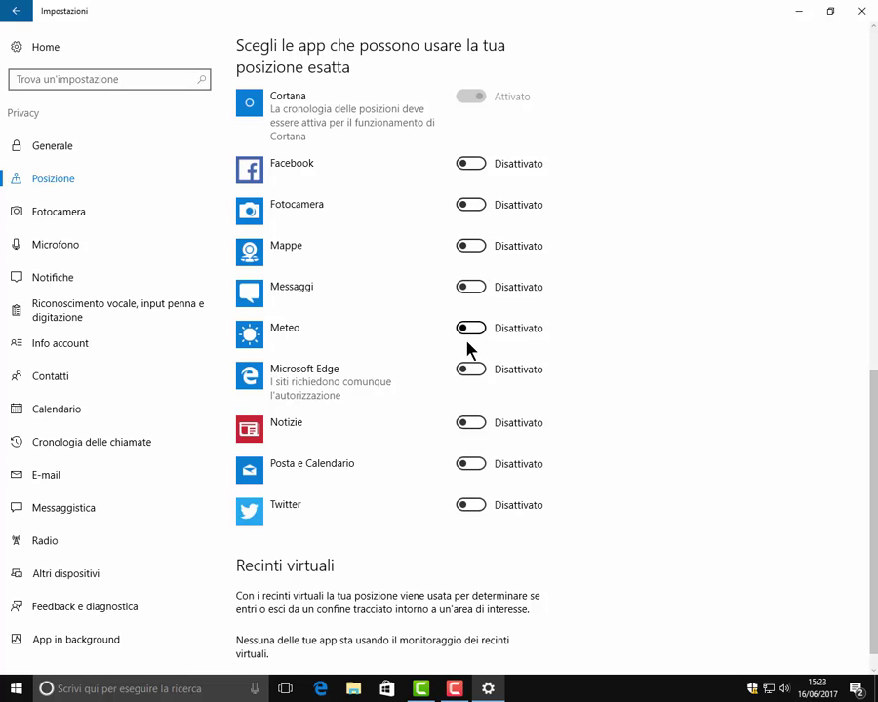
scroll(467, 482, "down", 1)
Step: Turn off Posizione generica, the location service and location detection for the whole device
scroll(466, 480, "up", 10)
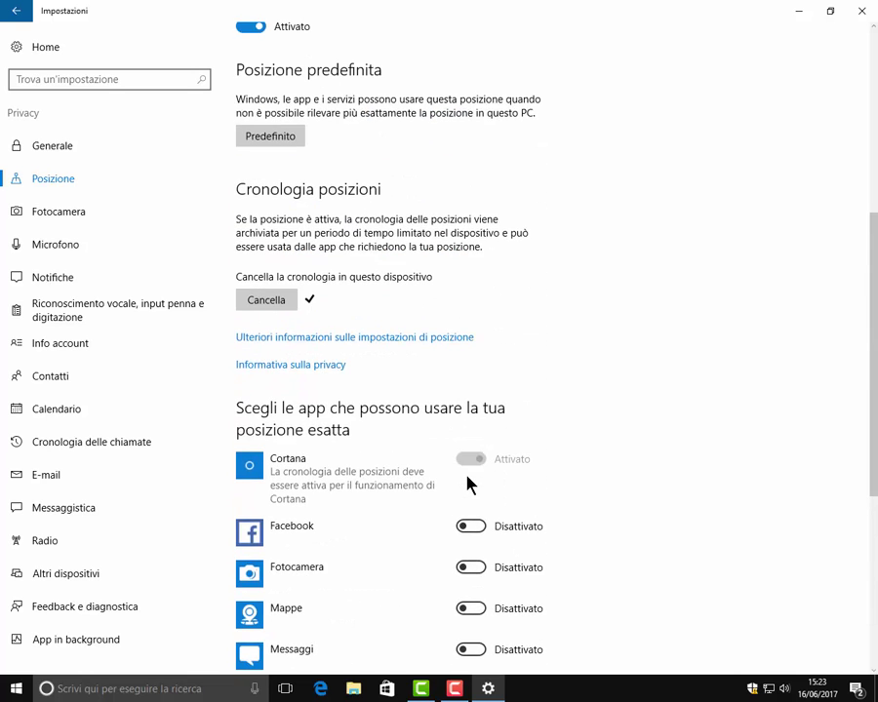
left_click(249, 449)
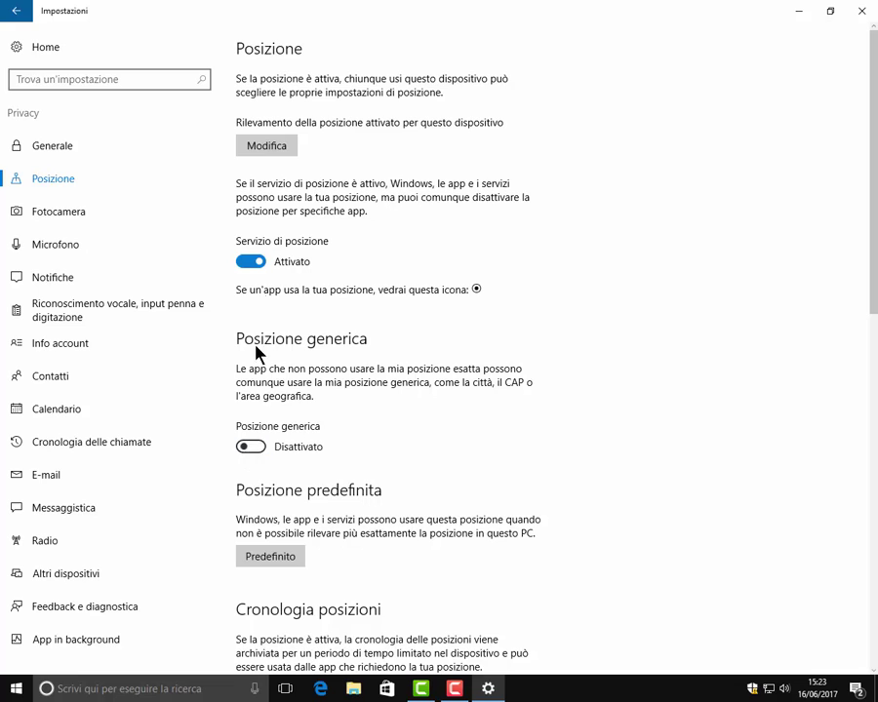
left_click(247, 261)
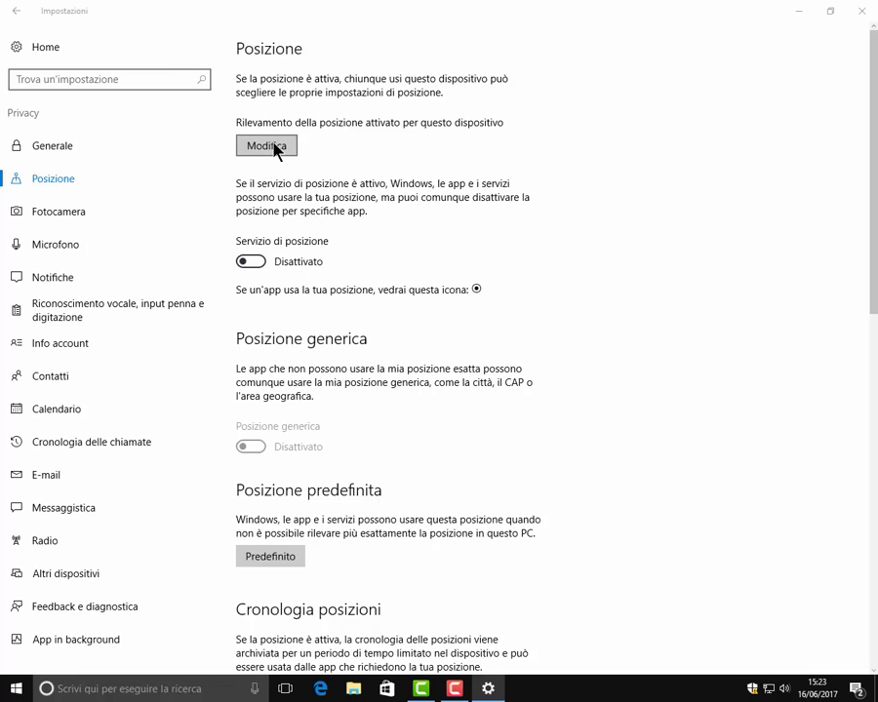
left_click(273, 148)
left_click(203, 88)
left_click(400, 243)
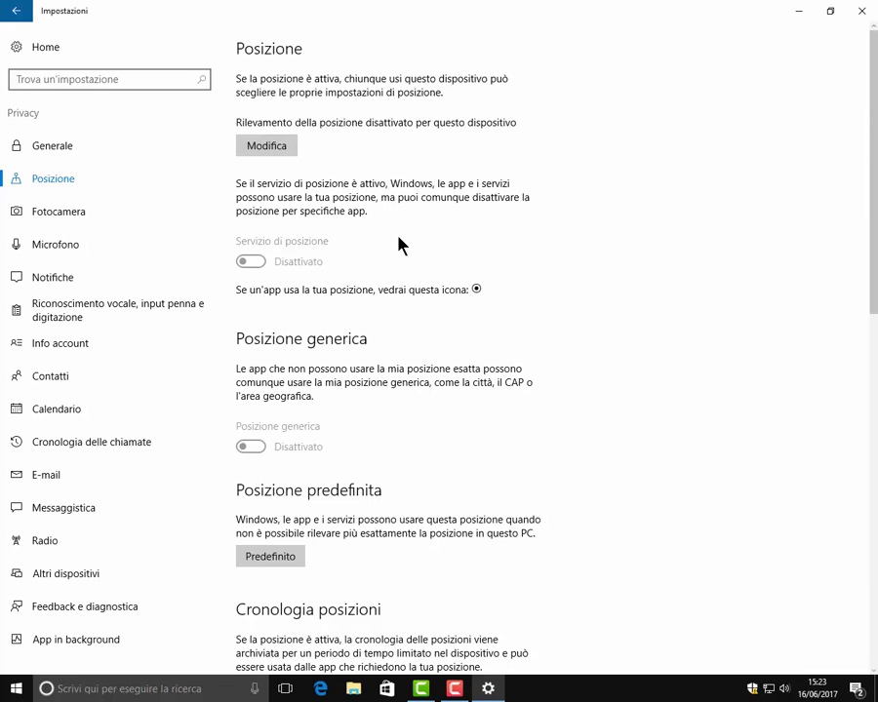
Step: In the Fotocamera privacy settings, switch app access to the camera off and on again, and review the per-app permissions
left_click(40, 217)
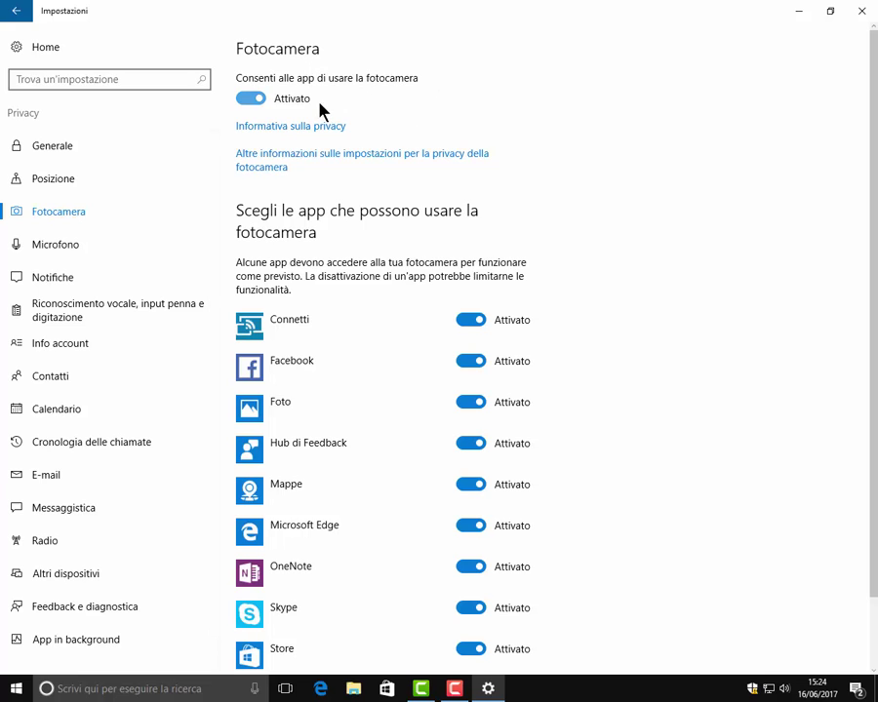
left_click(250, 100)
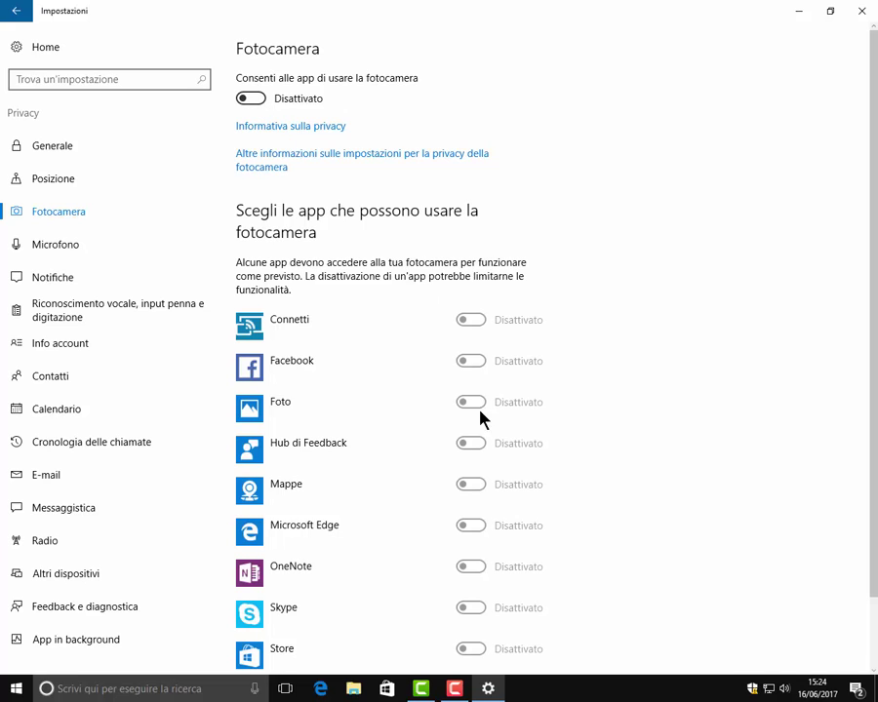
left_click(250, 100)
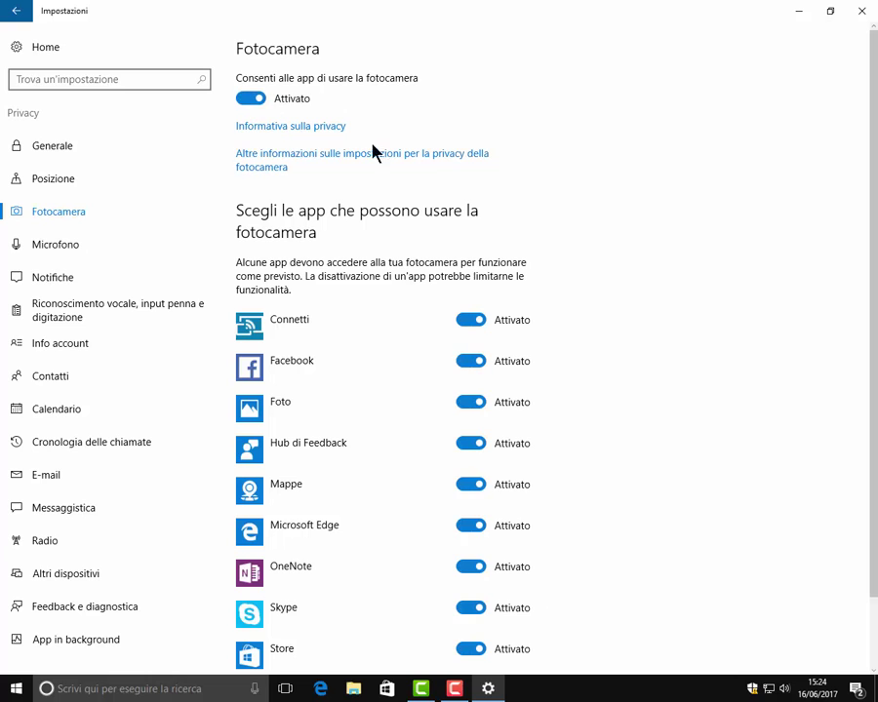
scroll(493, 230, "down", 2)
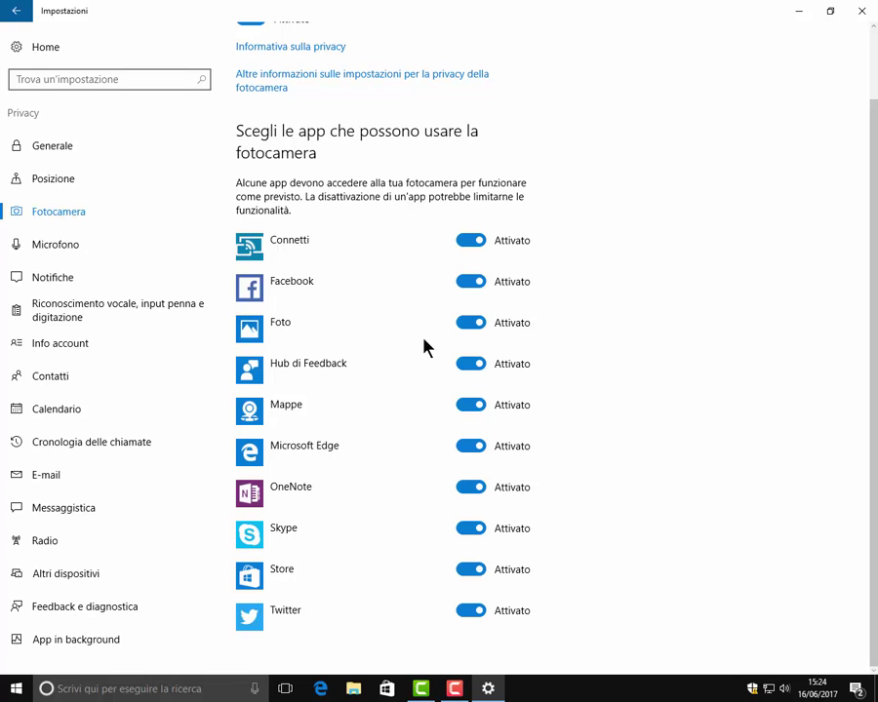
Step: In the Microfono privacy settings, switch app access to the microphone off and on again, and review the per-app permissions
left_click(53, 252)
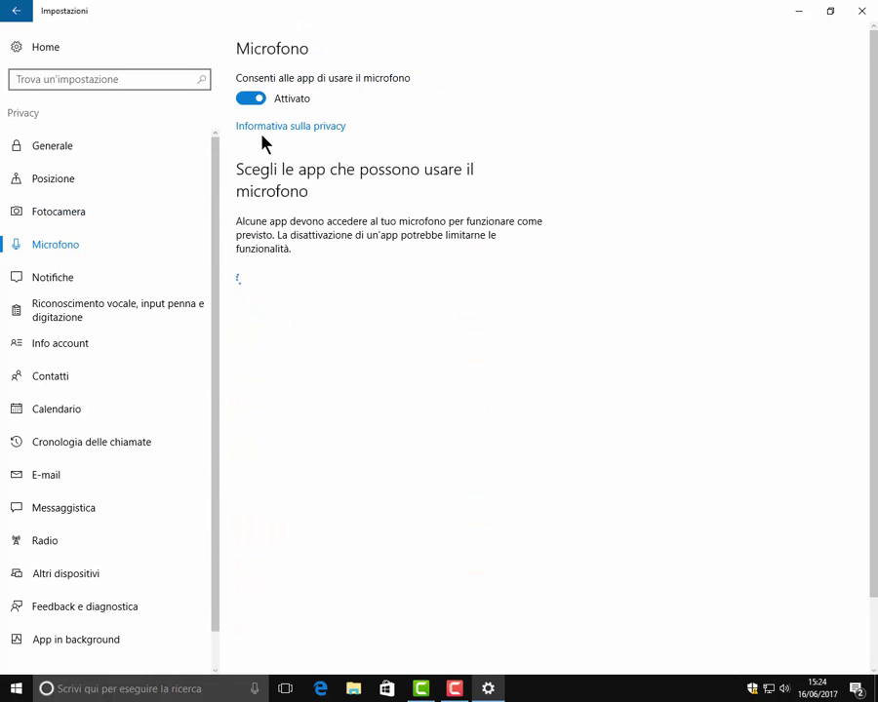
left_click(250, 98)
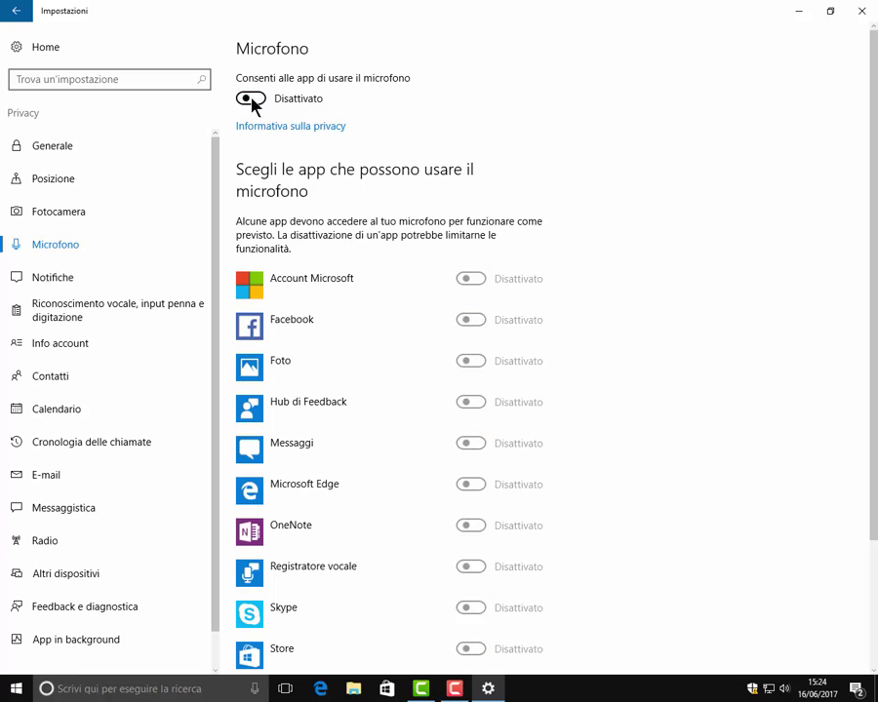
left_click(251, 99)
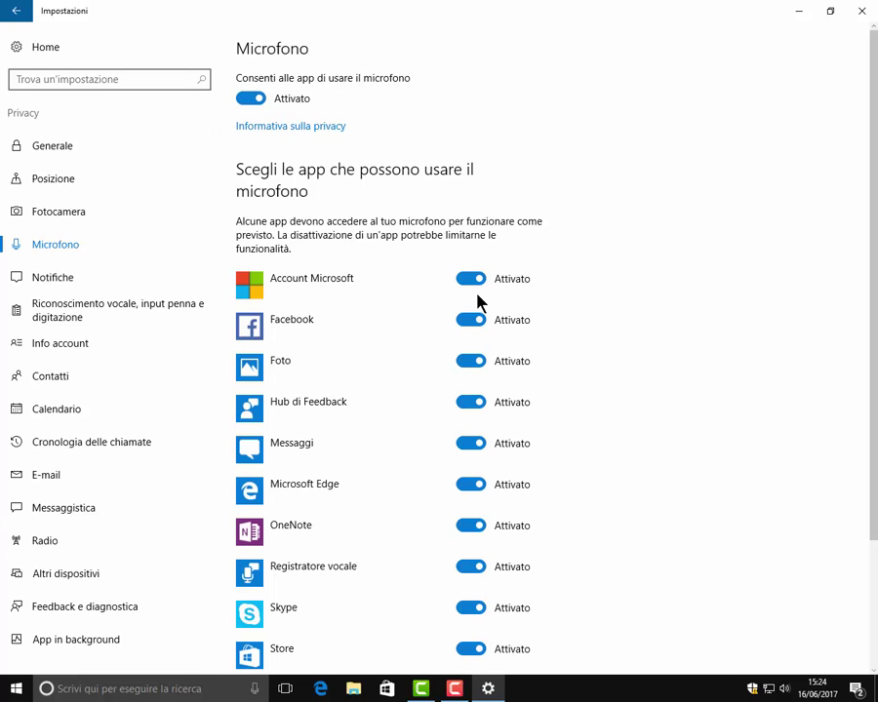
scroll(490, 650, "down", 3)
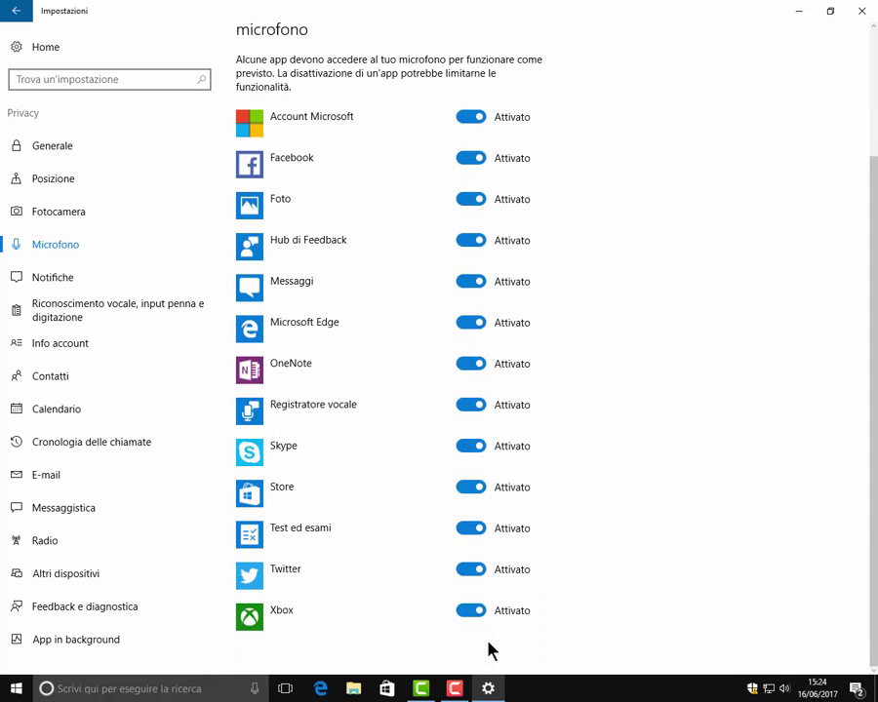
scroll(490, 650, "up", 3)
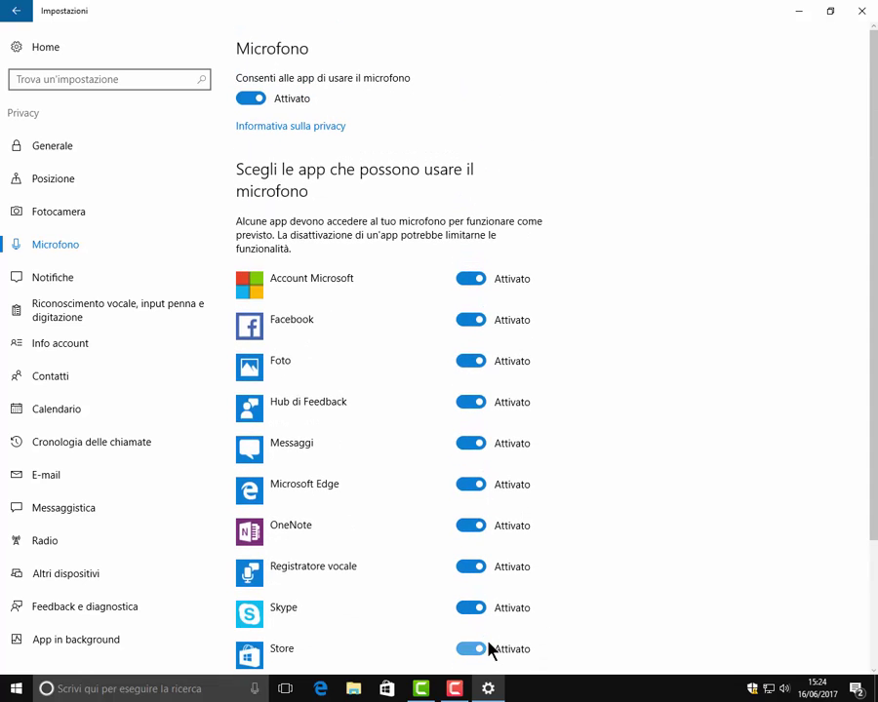
Step: In the Notifiche privacy settings, switch app access to notifications off and on again
left_click(70, 289)
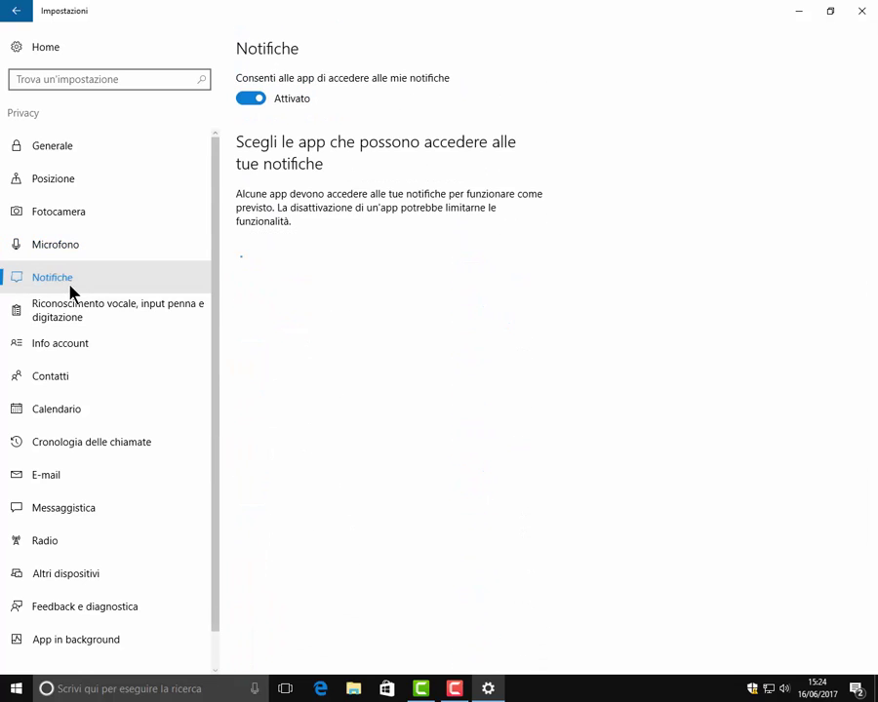
left_click(252, 102)
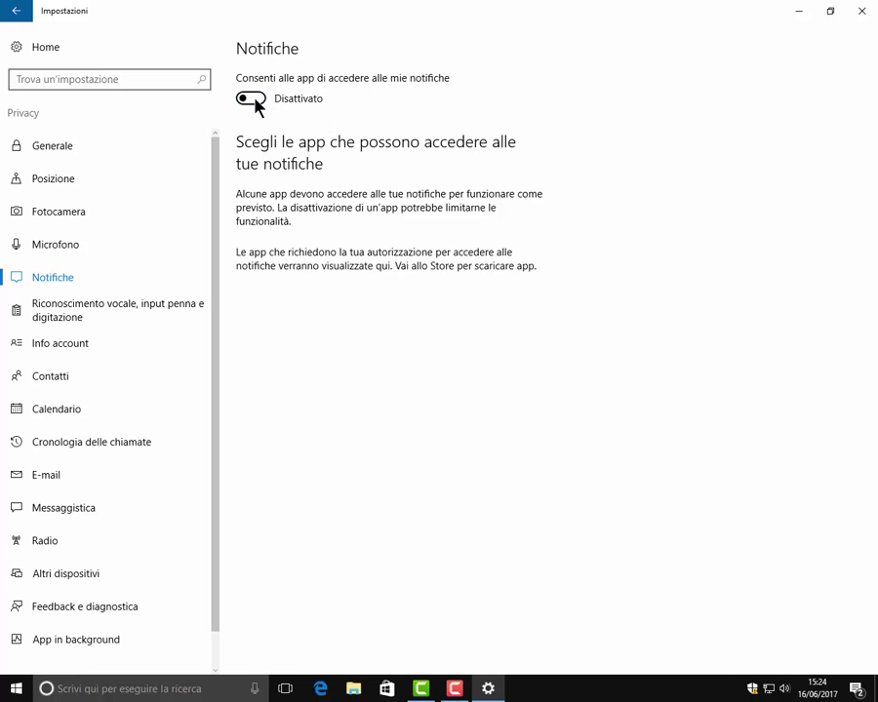
left_click(255, 100)
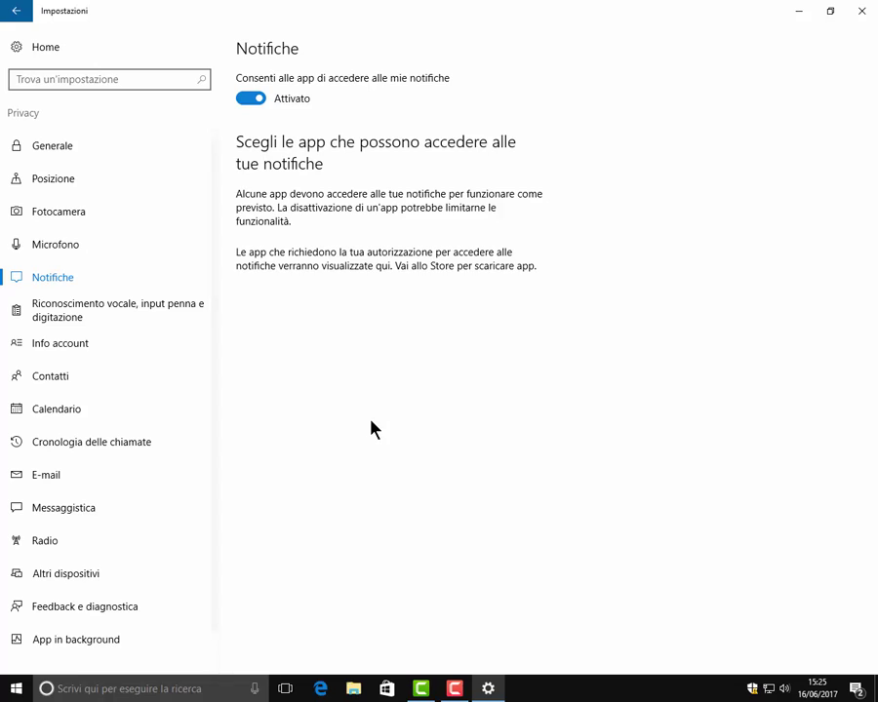
Step: In the speech, inking and typing privacy settings, view the confirmation for "Interrompi info su di me" and dismiss it without deactivating
left_click(58, 316)
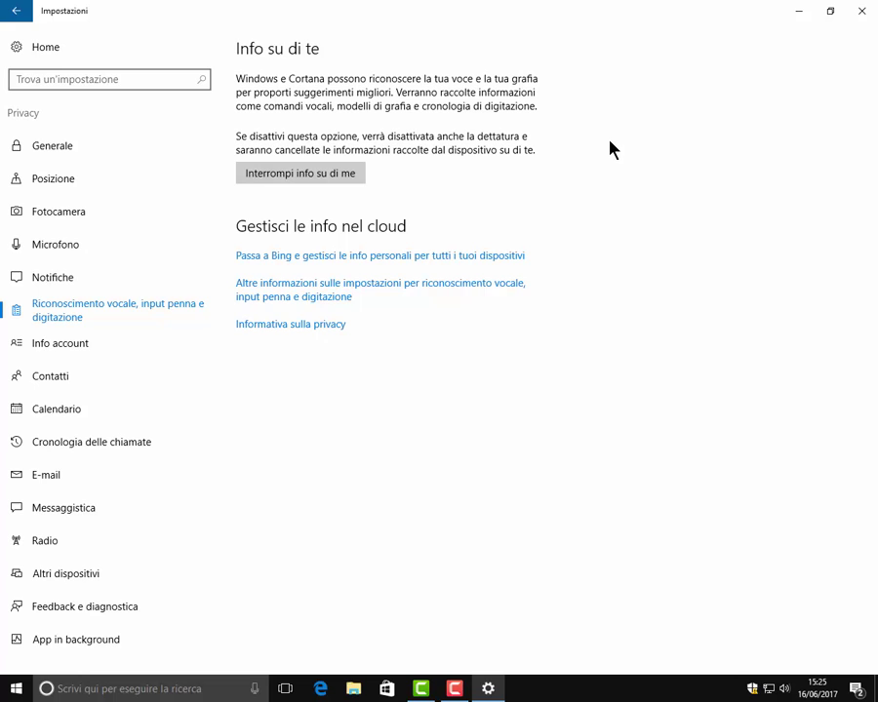
left_click(322, 176)
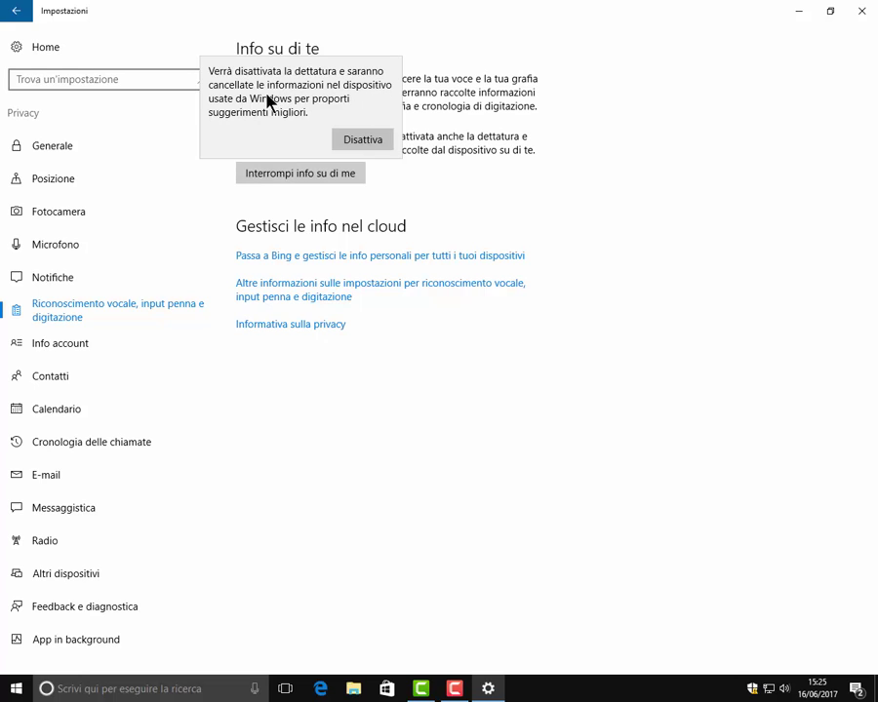
left_click(480, 203)
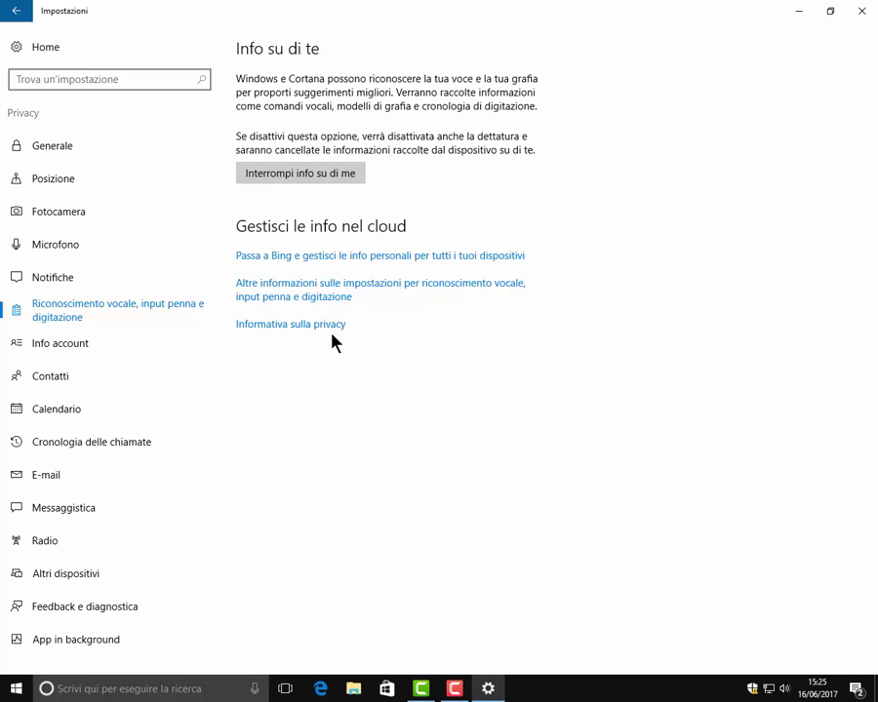
Step: Turn off app access to account information in Info account and app access to contacts in Contatti
left_click(78, 357)
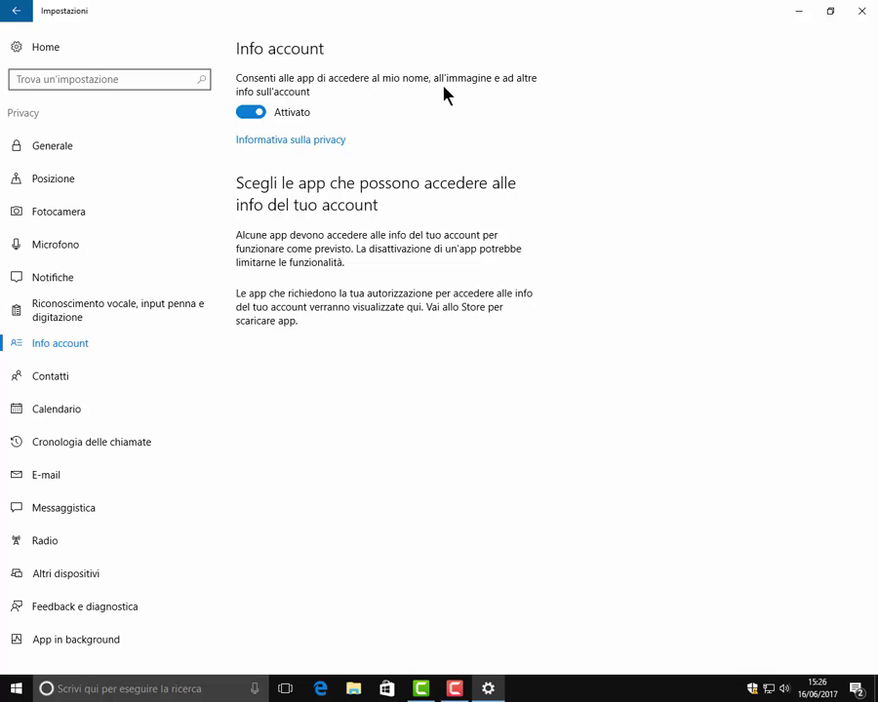
left_click(254, 114)
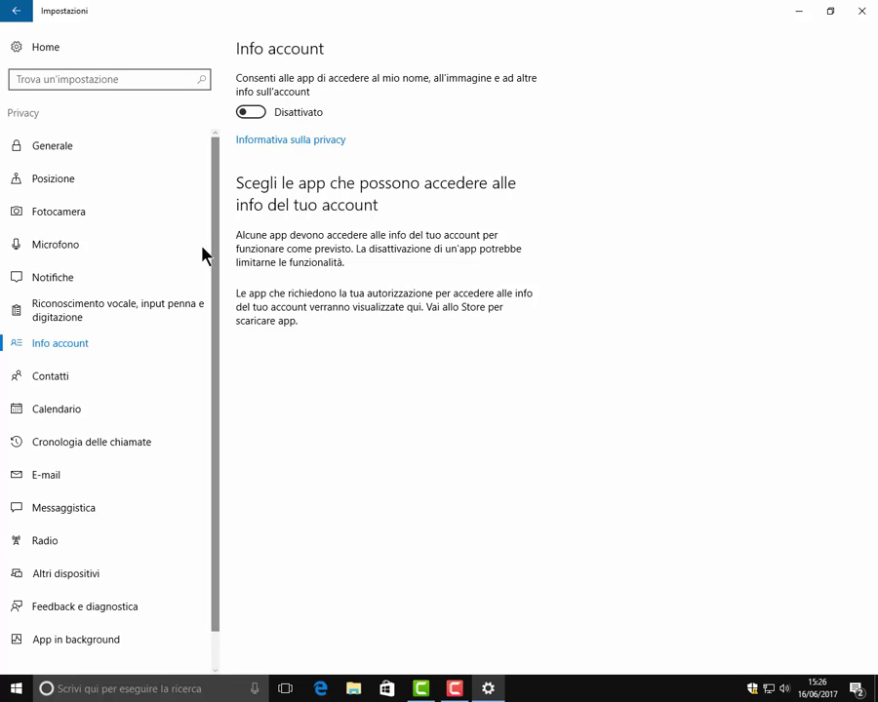
left_click(33, 378)
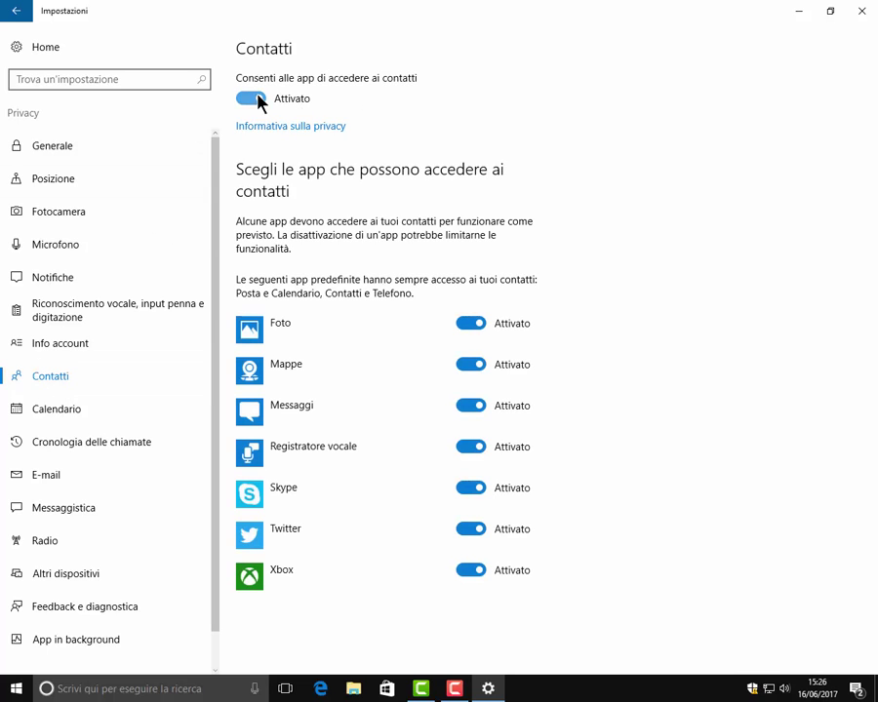
left_click(254, 98)
left_click(251, 99)
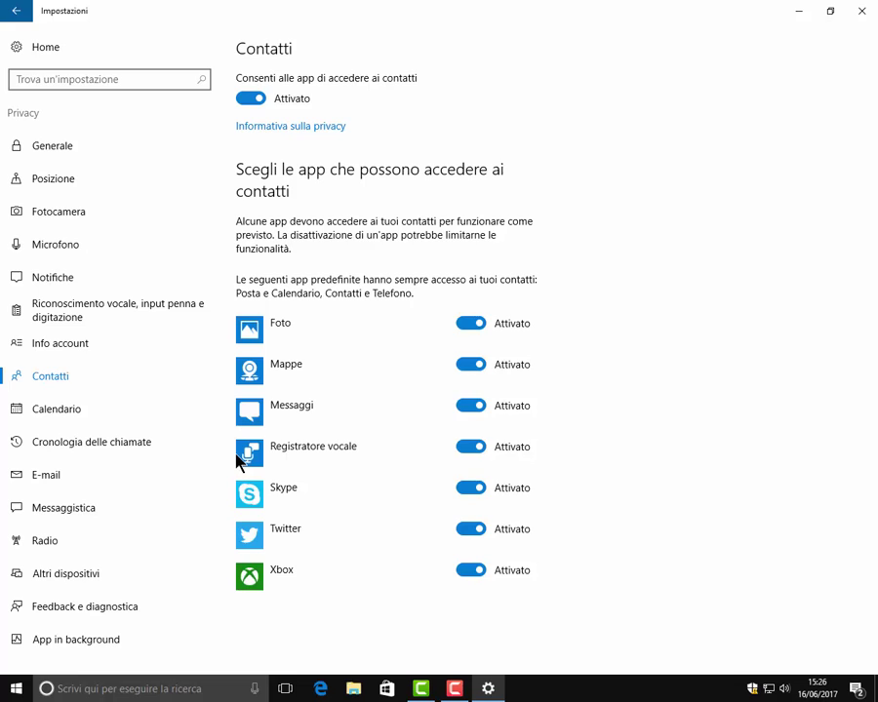
left_click(258, 101)
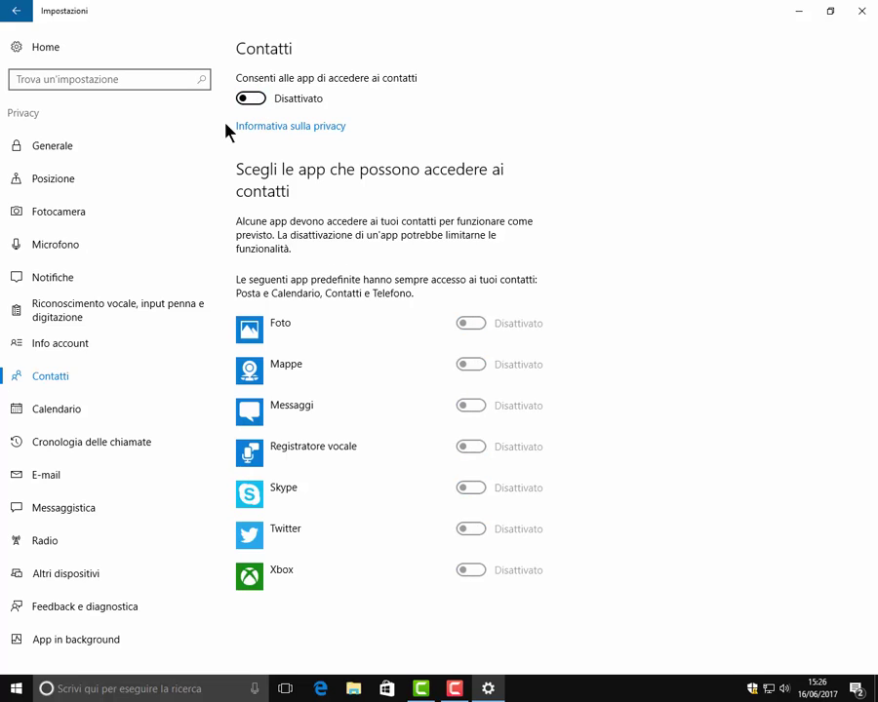
Step: In the Calendario privacy settings, switch app access to the calendar off and on again
left_click(54, 412)
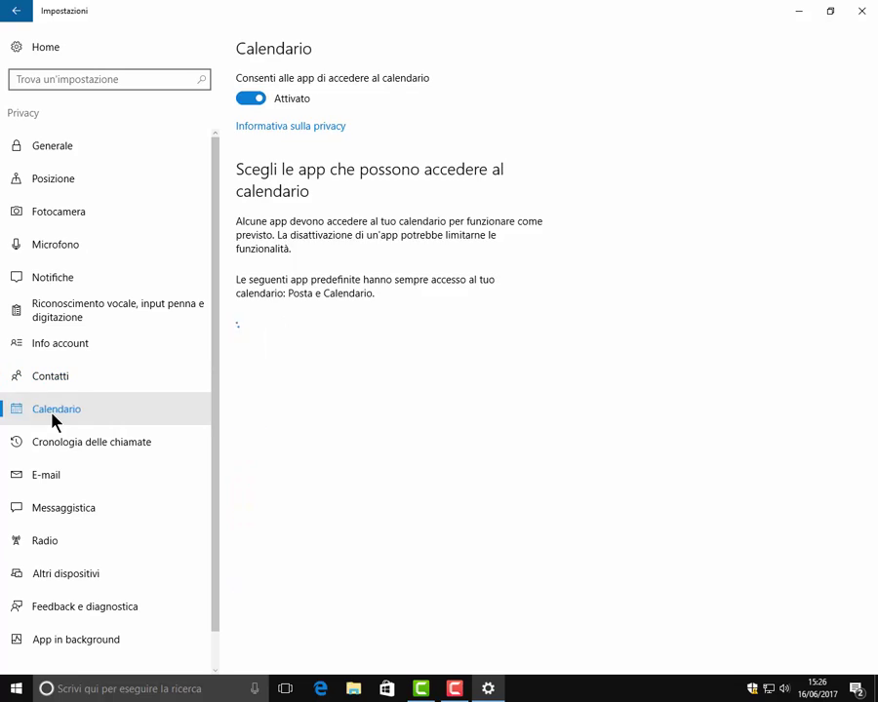
left_click(255, 101)
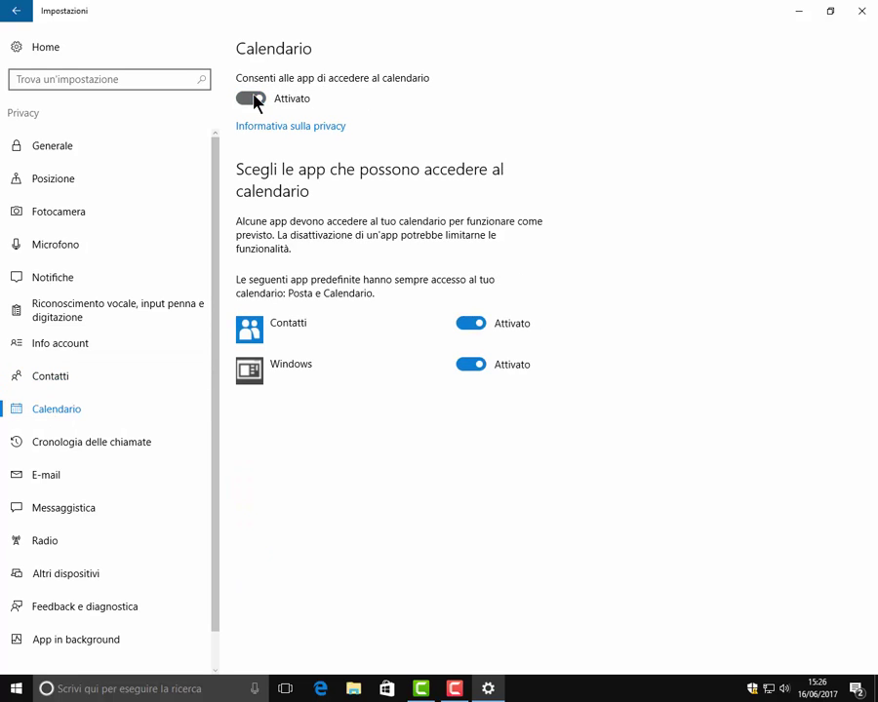
left_click(253, 102)
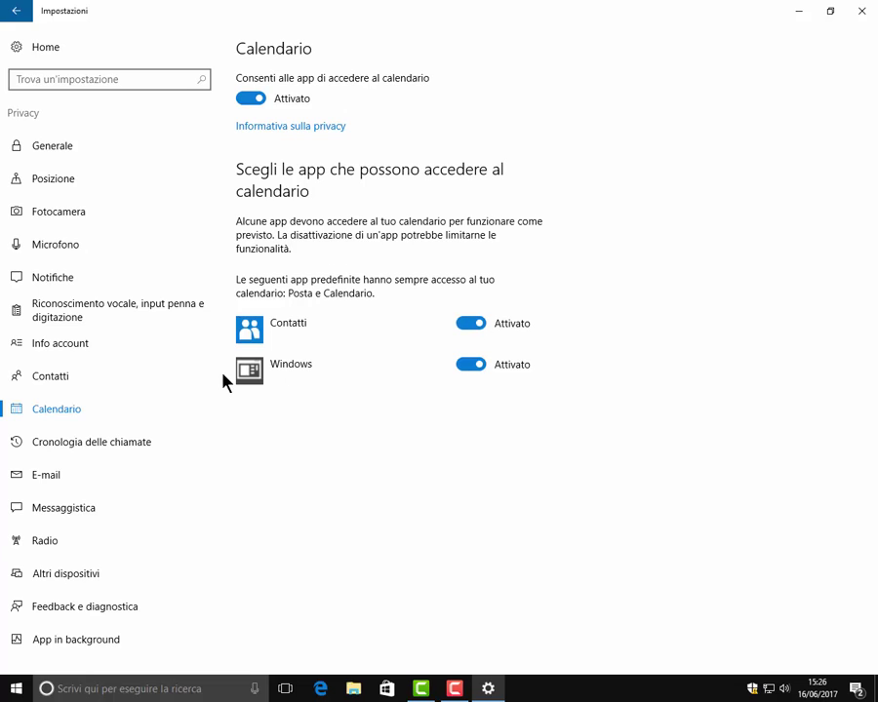
Step: Turn off app access to the call history in the Cronologia delle chiamate privacy settings
left_click(108, 451)
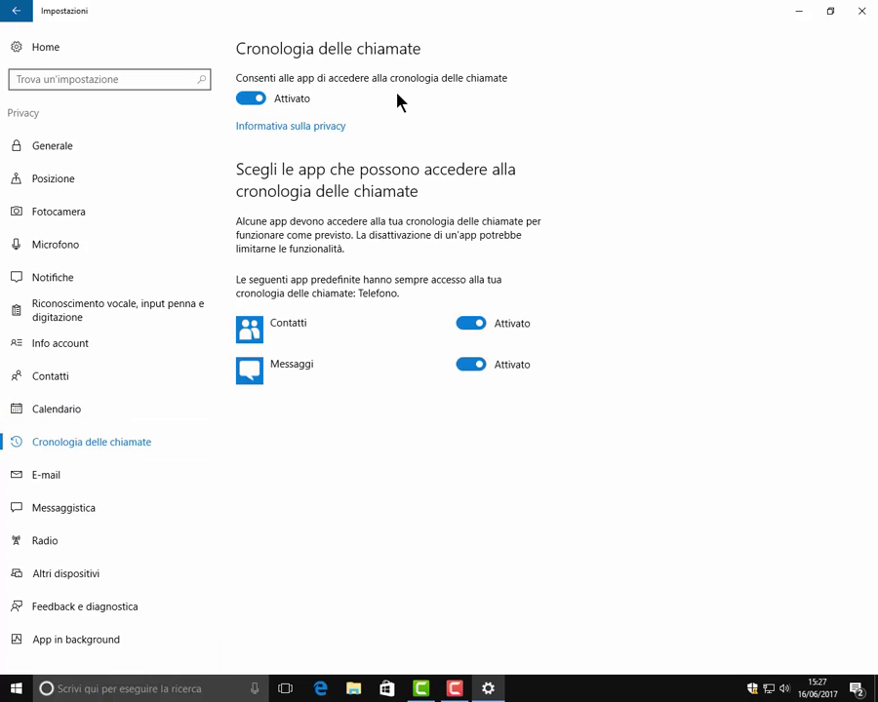
left_click(257, 100)
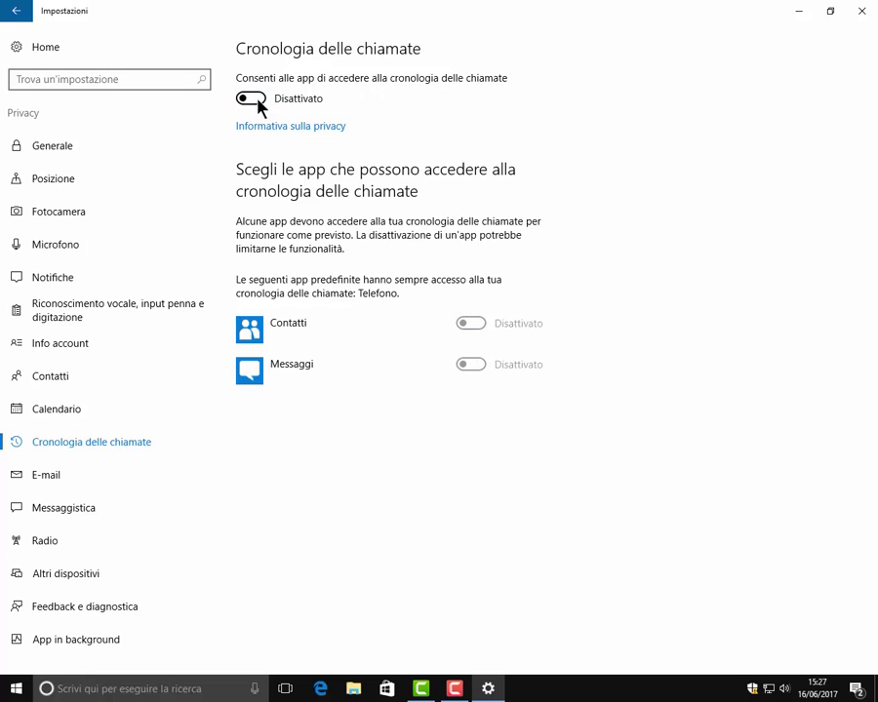
left_click(259, 102)
left_click(260, 100)
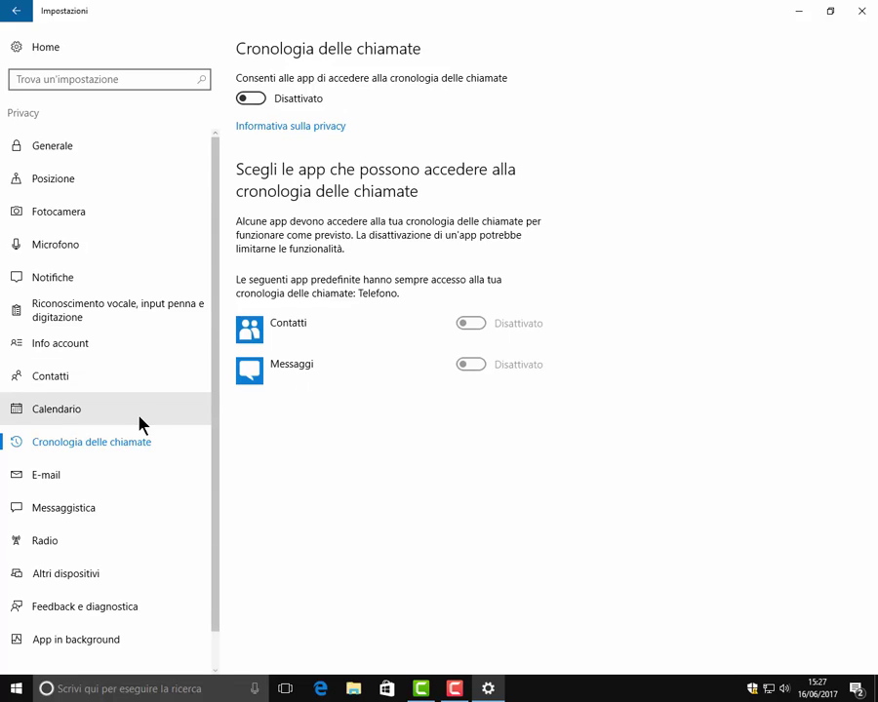
Step: Switch app access to e-mail off and on again, and turn off apps reading or sending SMS or MMS messages in Messaggistica
left_click(46, 477)
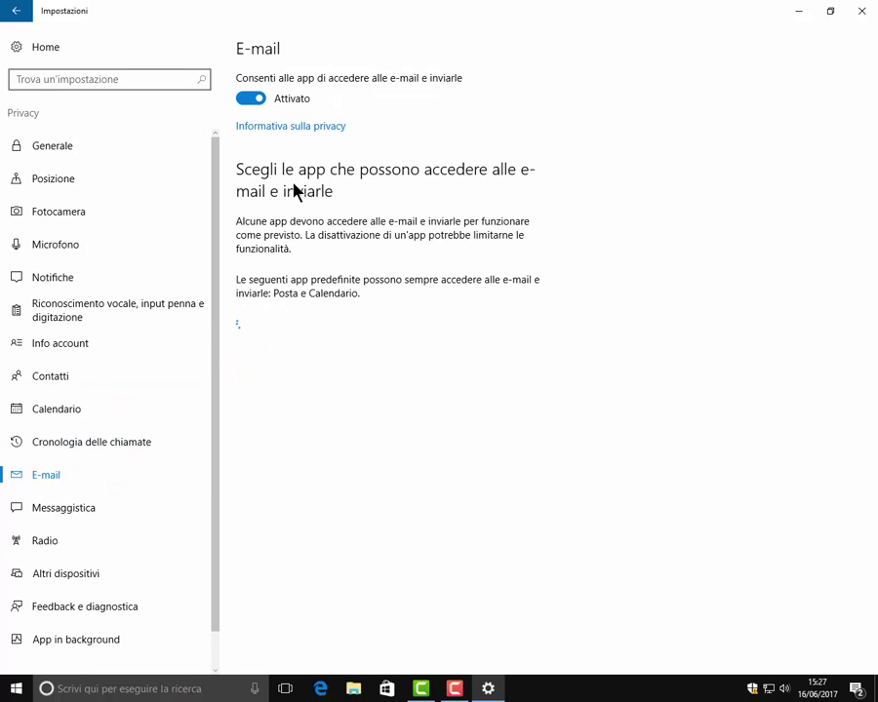
left_click(248, 102)
left_click(251, 102)
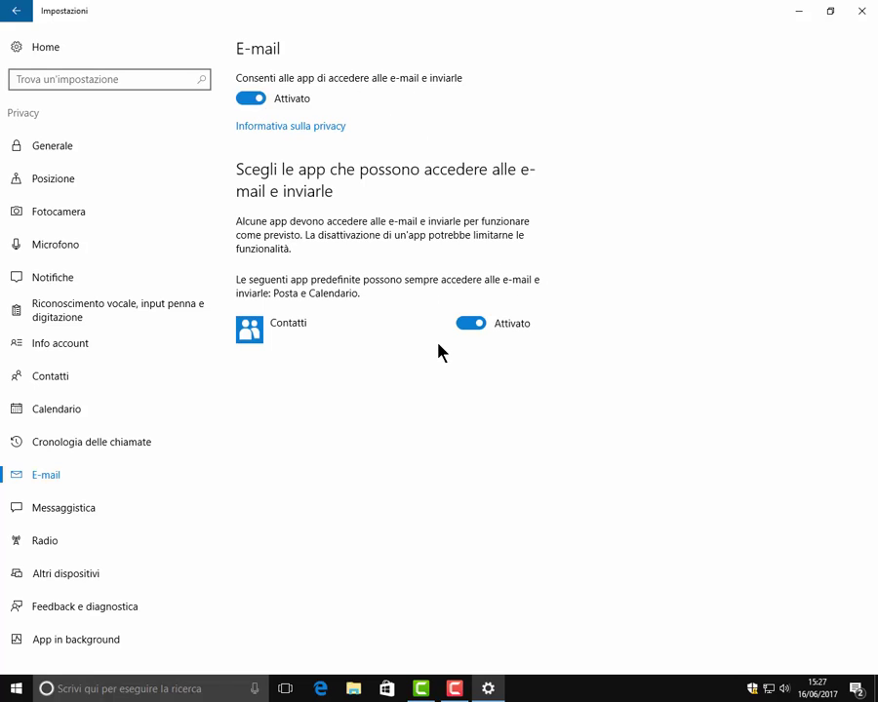
left_click(78, 515)
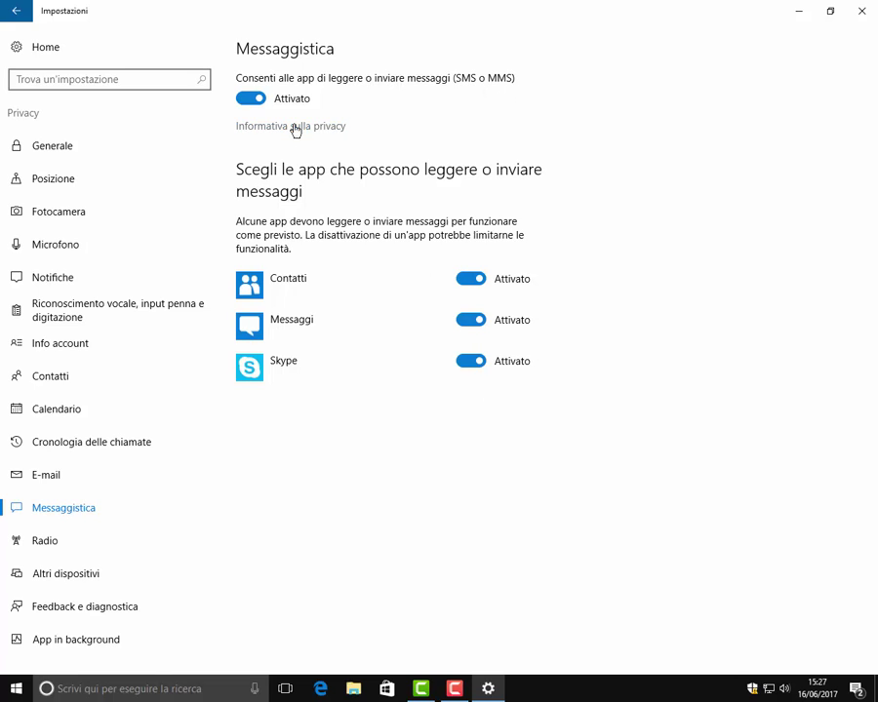
left_click(251, 99)
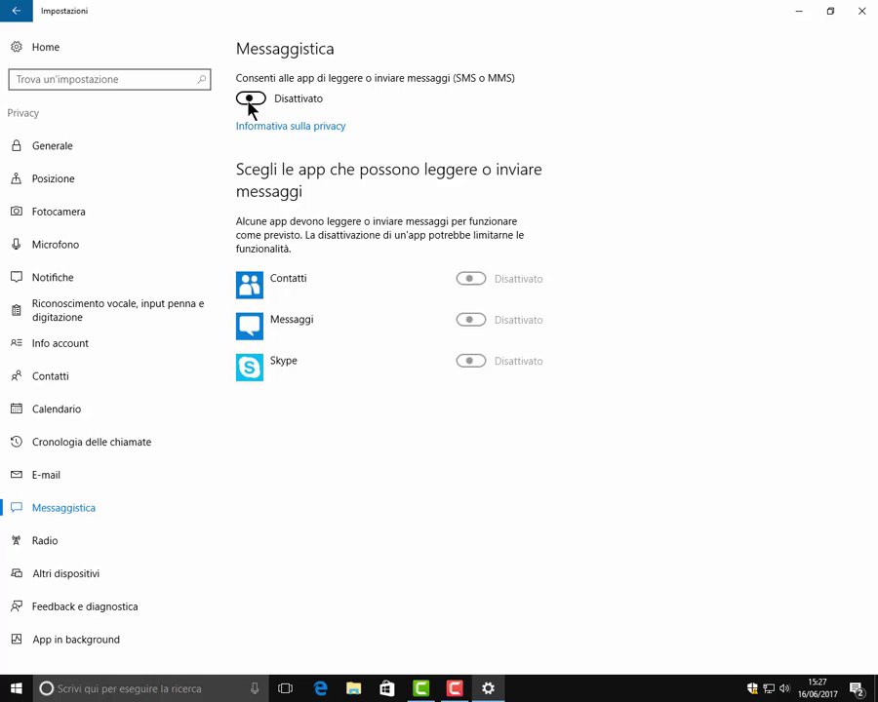
Step: Turn off app control of the radios in Radio and automatic syncing with unpaired wireless devices in Altri dispositivi
left_click(43, 542)
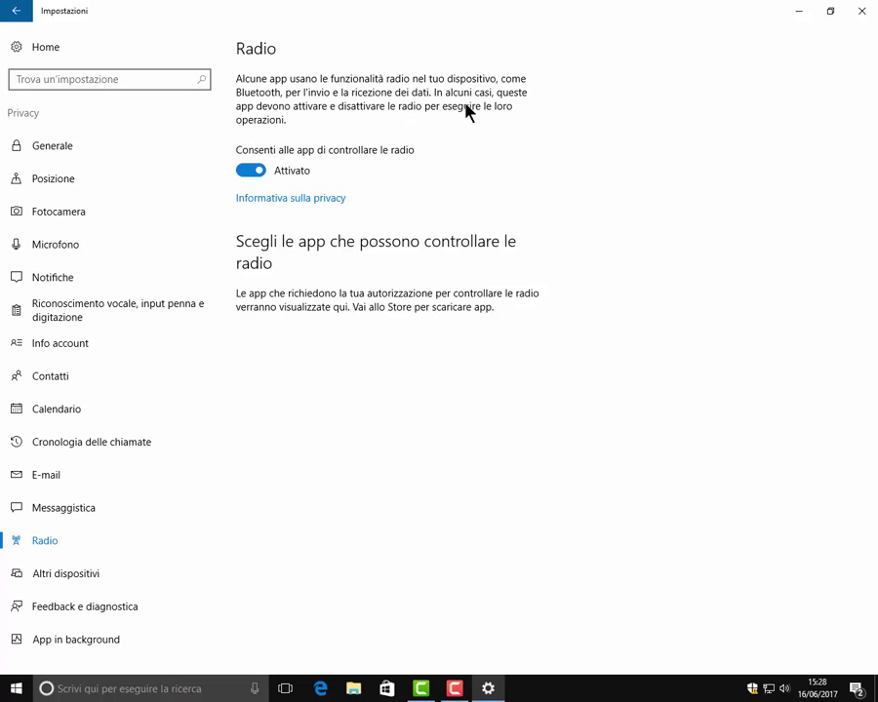
left_click(252, 172)
left_click(57, 575)
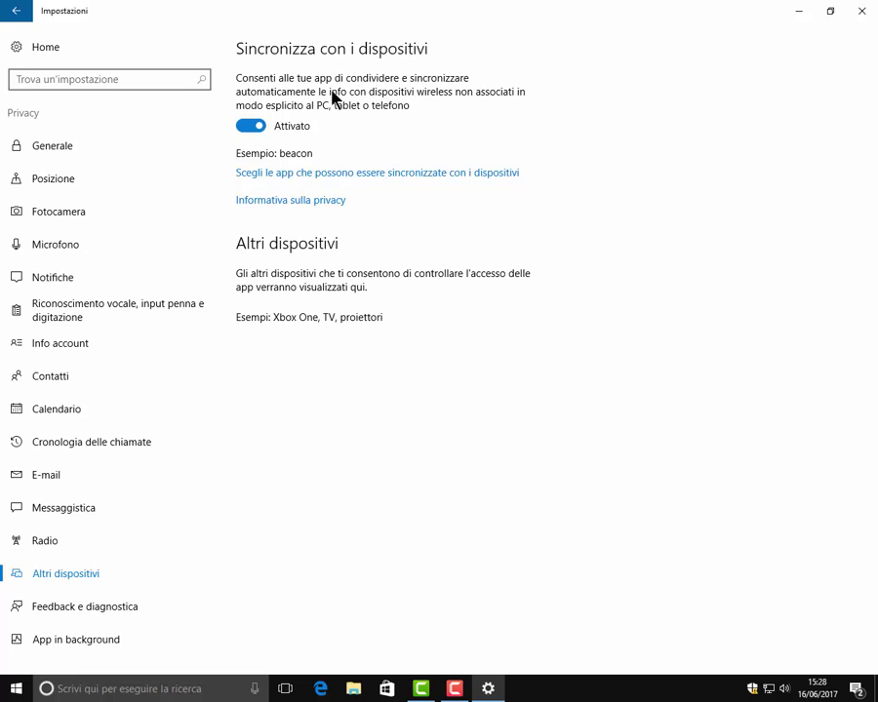
left_click(247, 130)
Step: In the Feedback e diagnostica settings, set how often Windows requests feedback to Mai
left_click(59, 618)
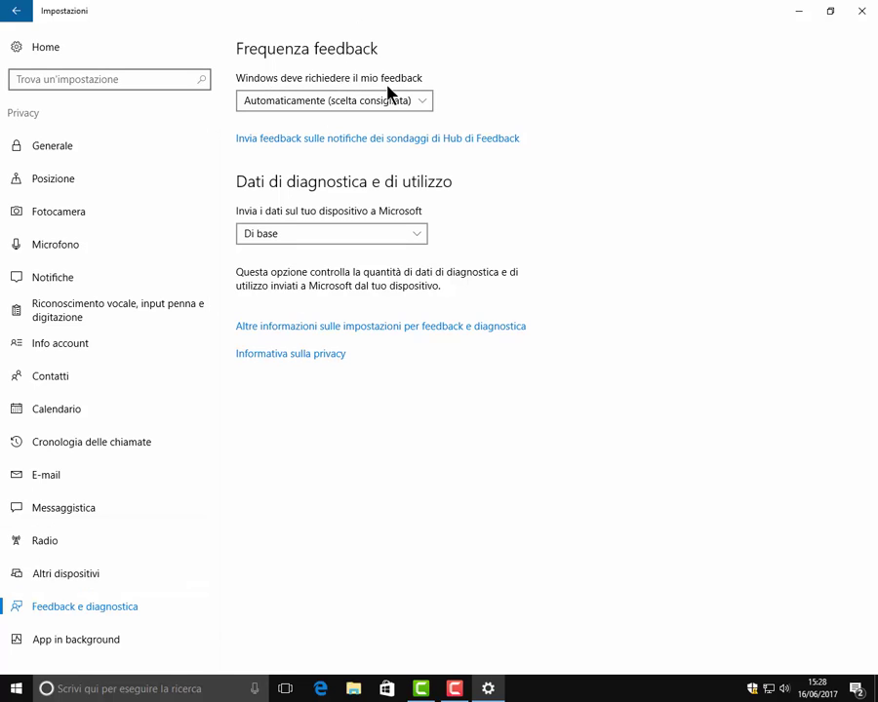
left_click(430, 110)
left_click(430, 109)
left_click(429, 109)
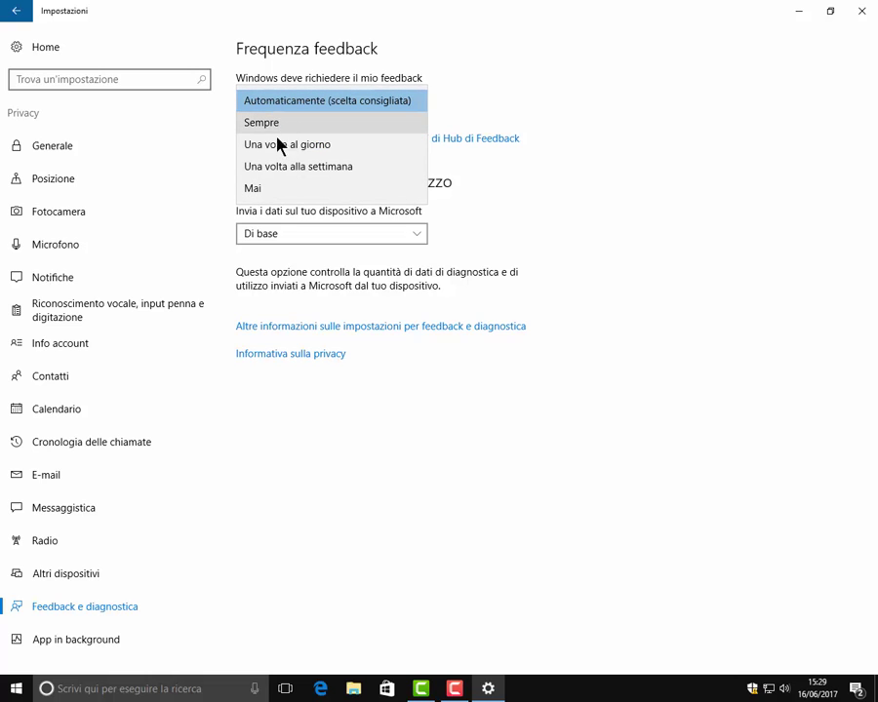
left_click(257, 190)
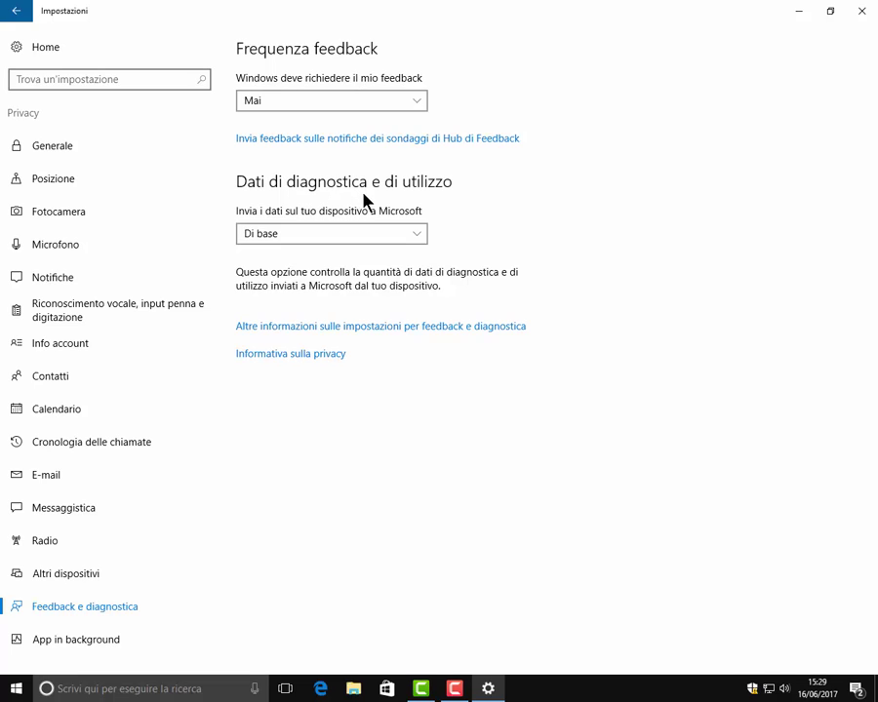
Step: Set the diagnostic and usage data sent to Microsoft to Completi and back to Di base
left_click(417, 241)
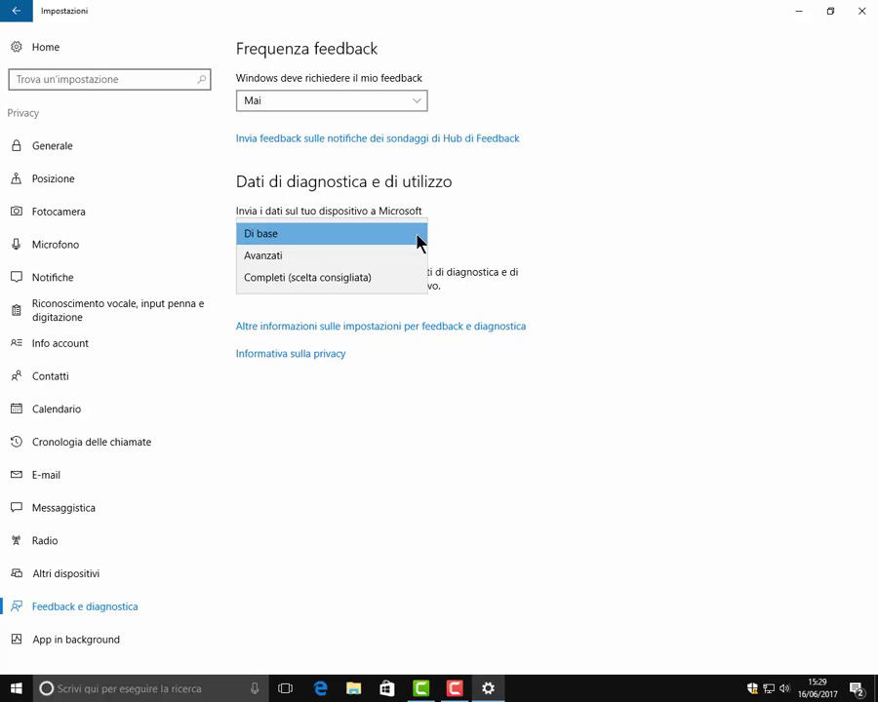
left_click(298, 281)
left_click(297, 239)
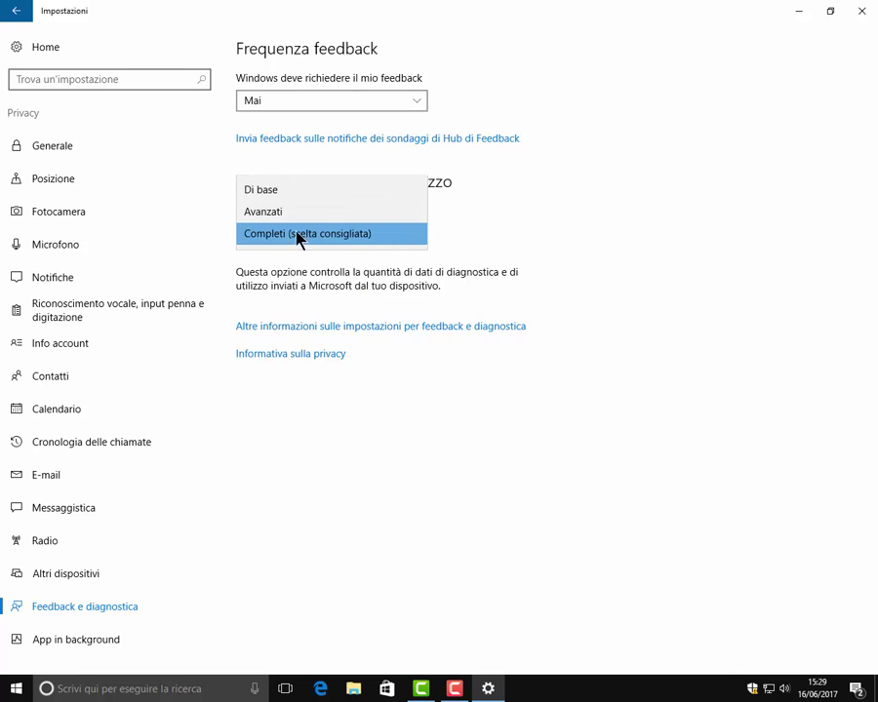
left_click(251, 195)
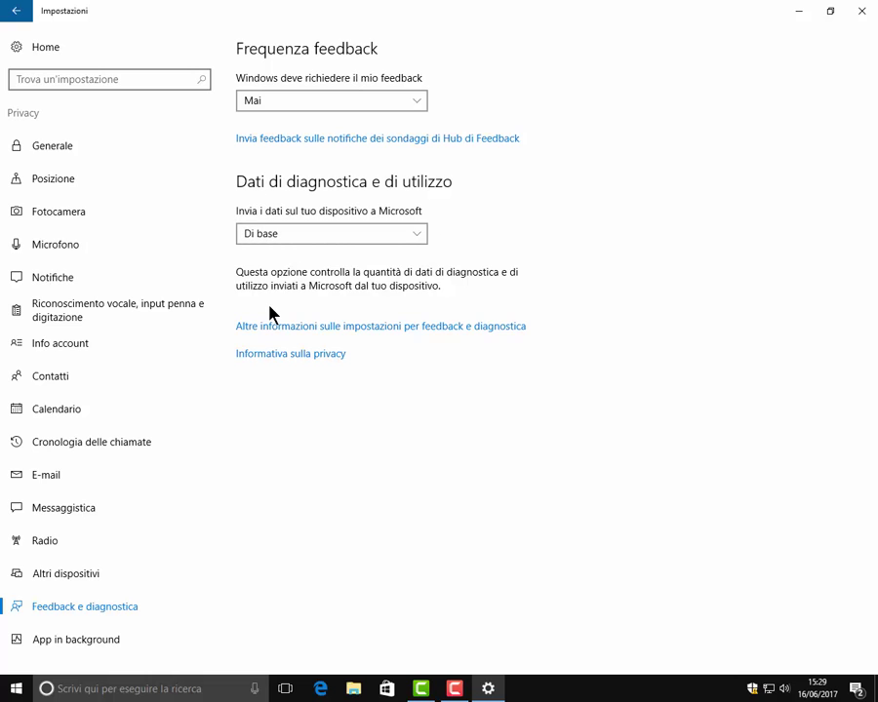
Step: In App in background, turn off 3D Builder, Calcolatrice, Calendario, Candy Crush Soda Saga, Connetti, Contatta il supporto, Contatti and Facebook
scroll(57, 625, "down", 1)
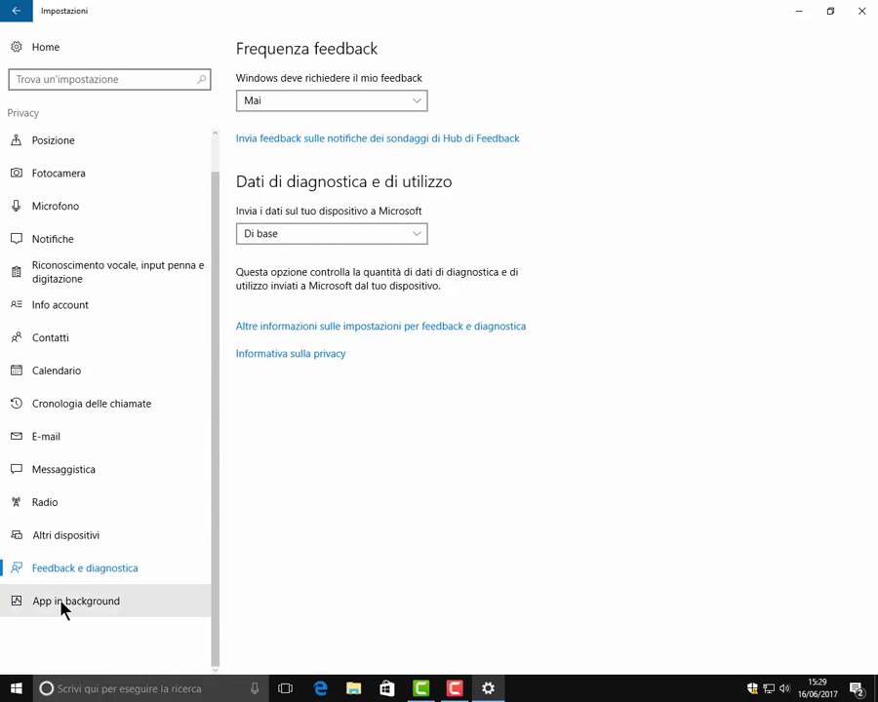
left_click(63, 606)
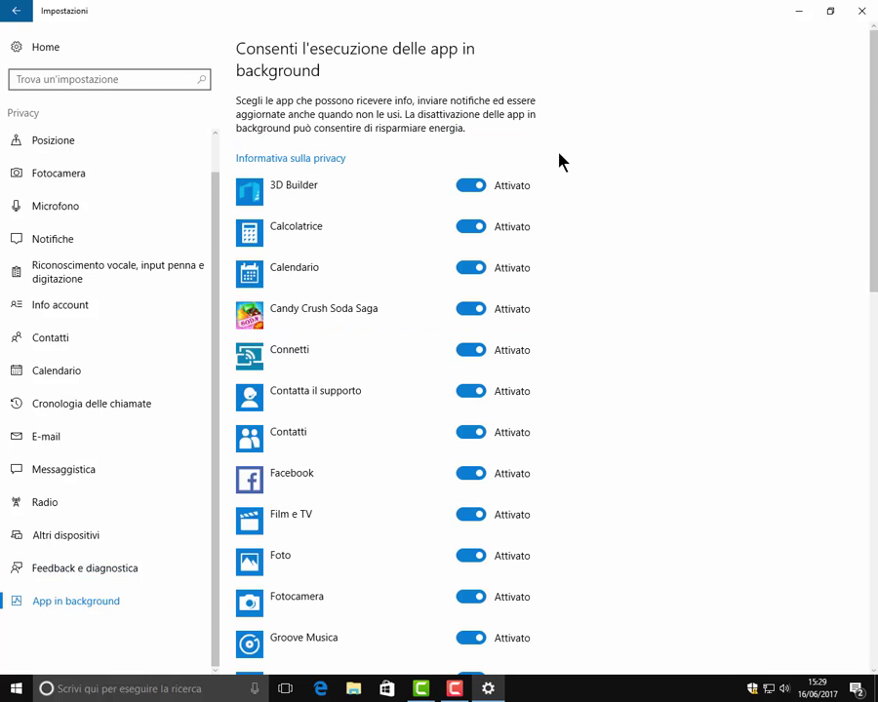
scroll(568, 430, "down", 10)
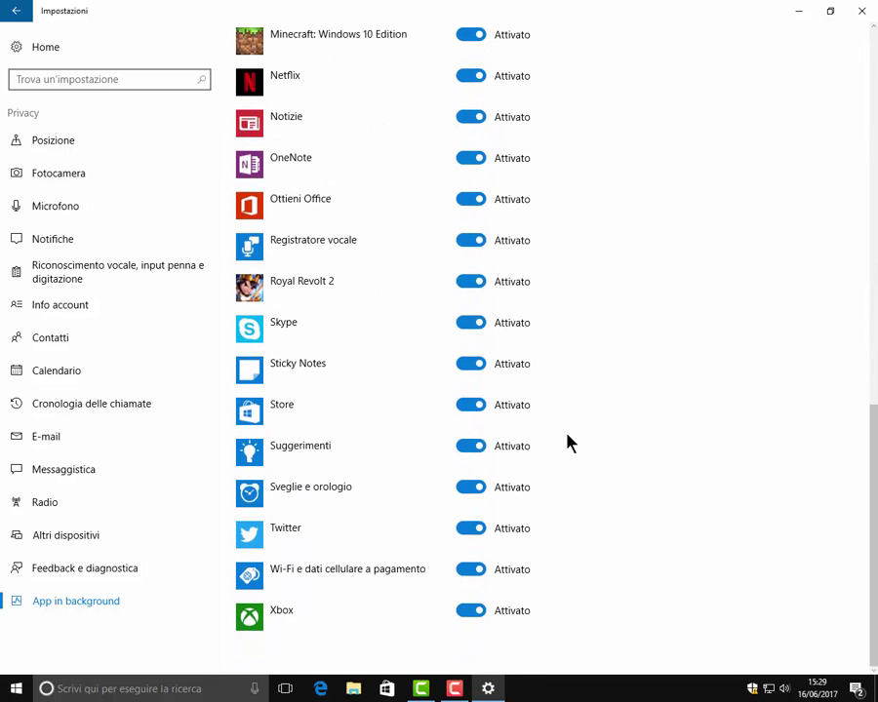
scroll(568, 437, "up", 10)
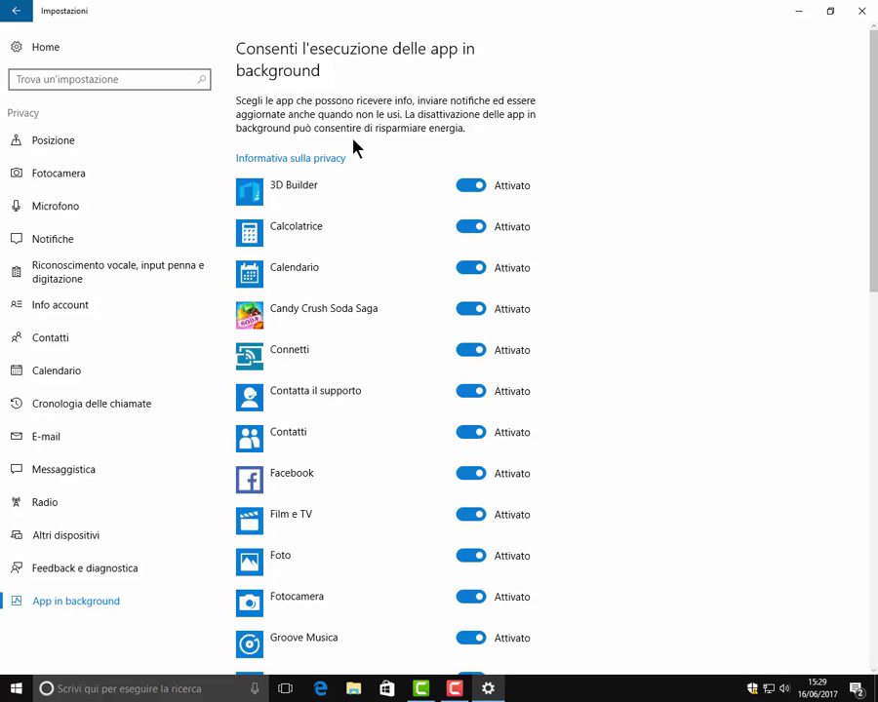
left_click(477, 190)
left_click(474, 230)
left_click(475, 271)
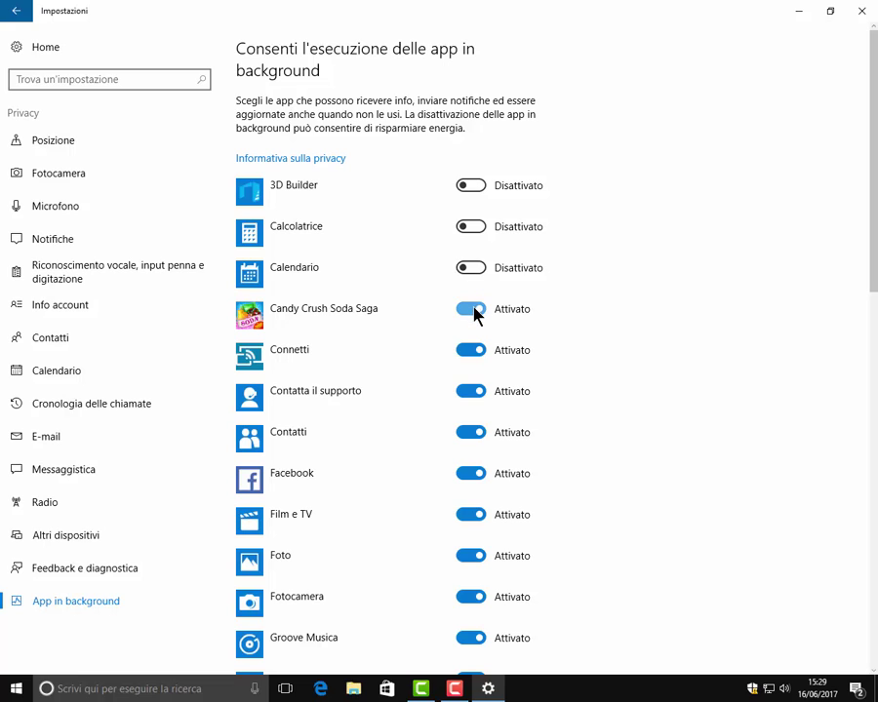
left_click(475, 312)
left_click(474, 353)
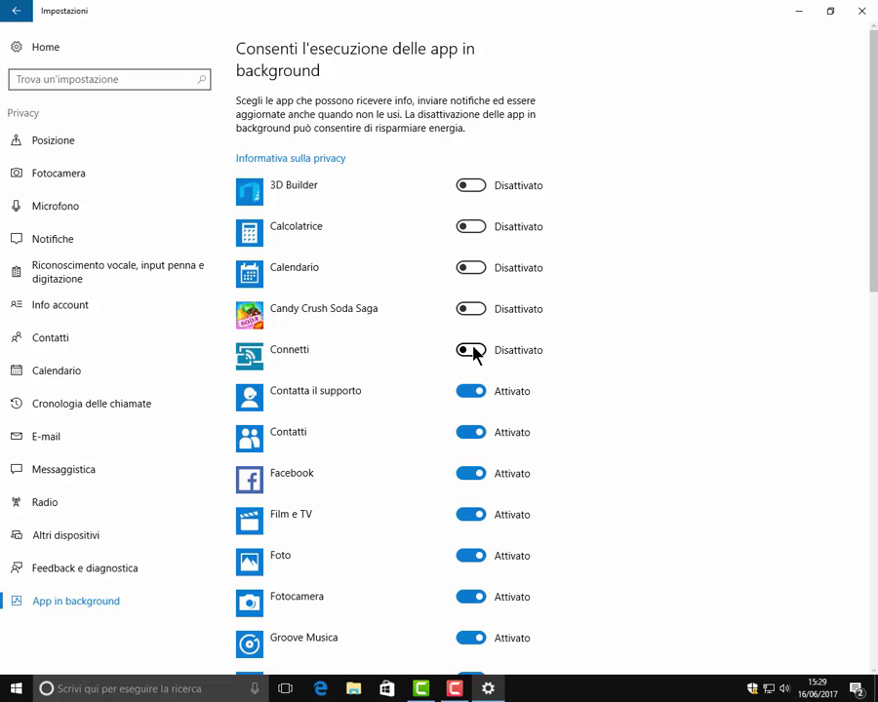
left_click(478, 435)
left_click(478, 398)
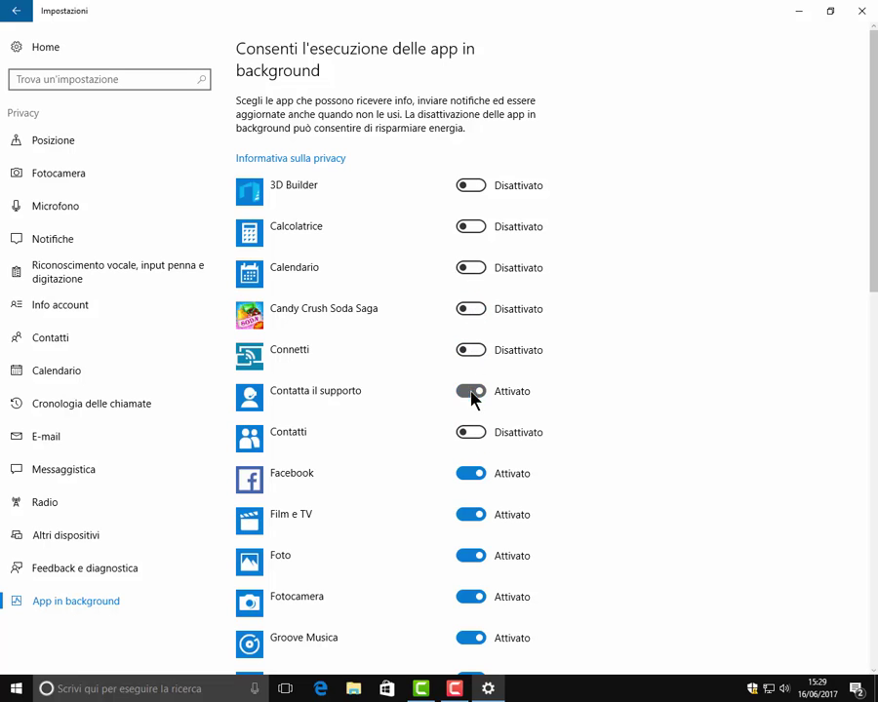
left_click(475, 478)
Step: Turn off background running for Hub di Feedback, Groove Musica, Meteo, Minecraft: Windows 10 Edition, Microsoft Solitaire Collection, Netflix and Notizie
scroll(472, 514, "down", 4)
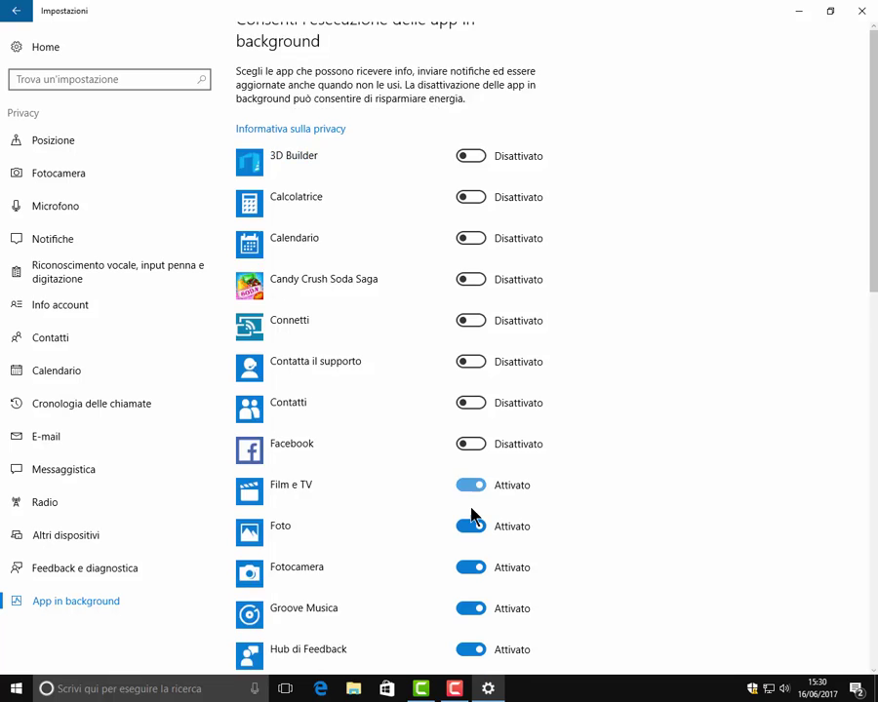
left_click(478, 287)
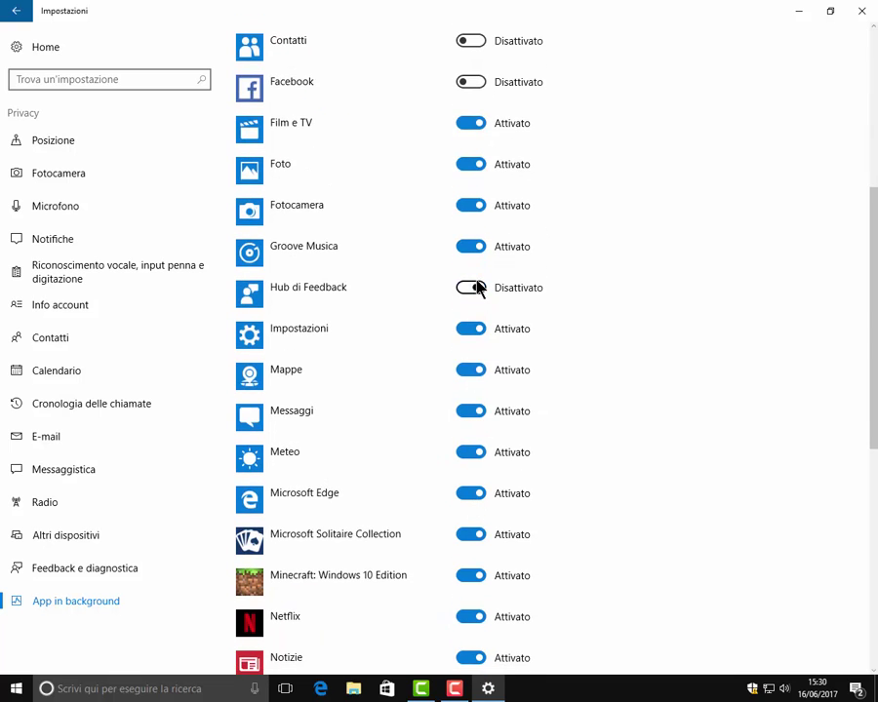
left_click(472, 248)
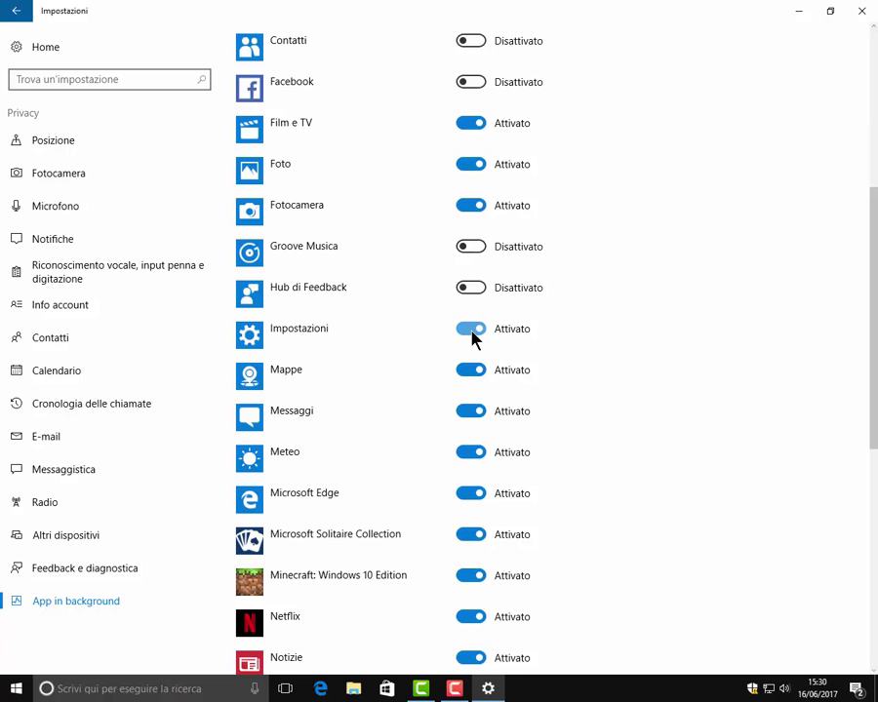
left_click(473, 455)
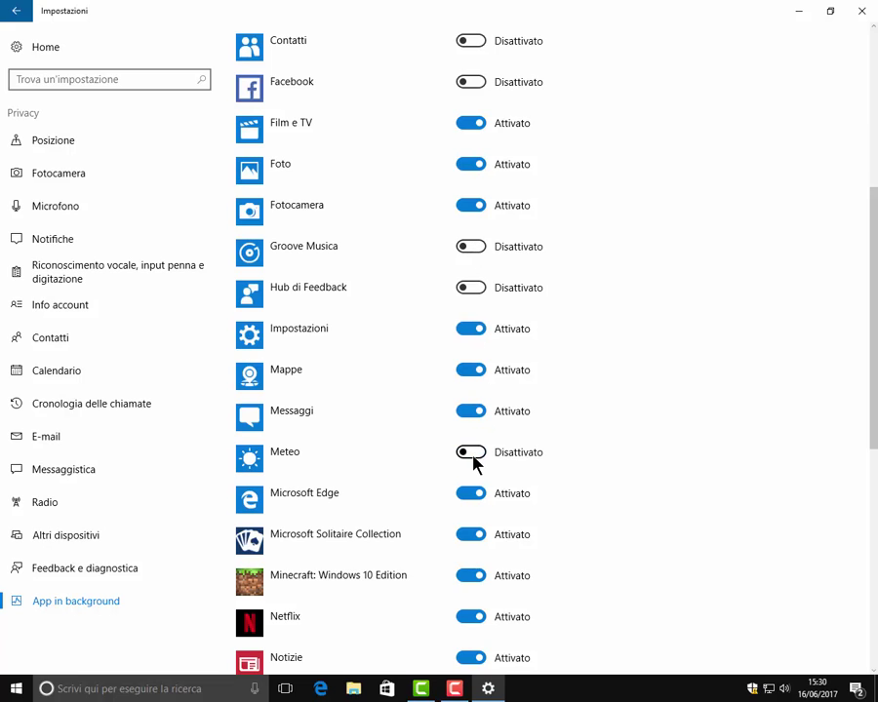
left_click(473, 575)
left_click(472, 535)
left_click(473, 619)
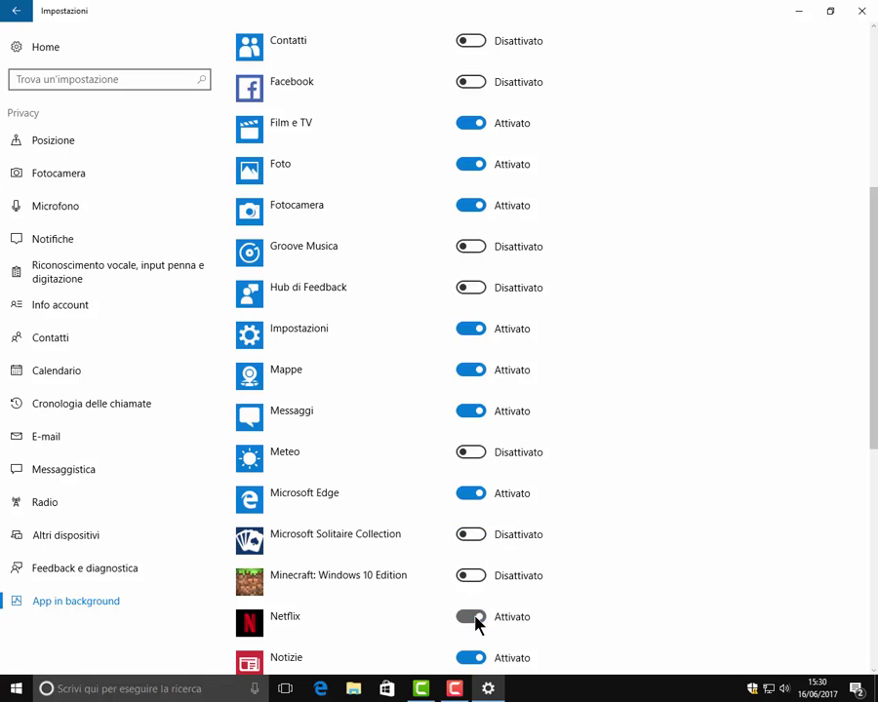
left_click(473, 659)
scroll(581, 586, "down", 5)
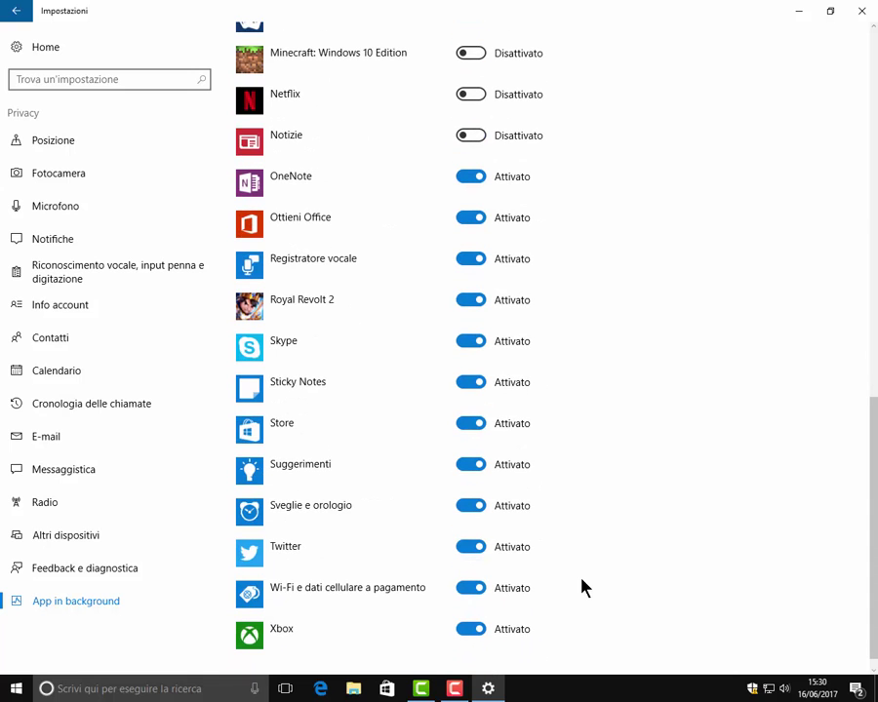